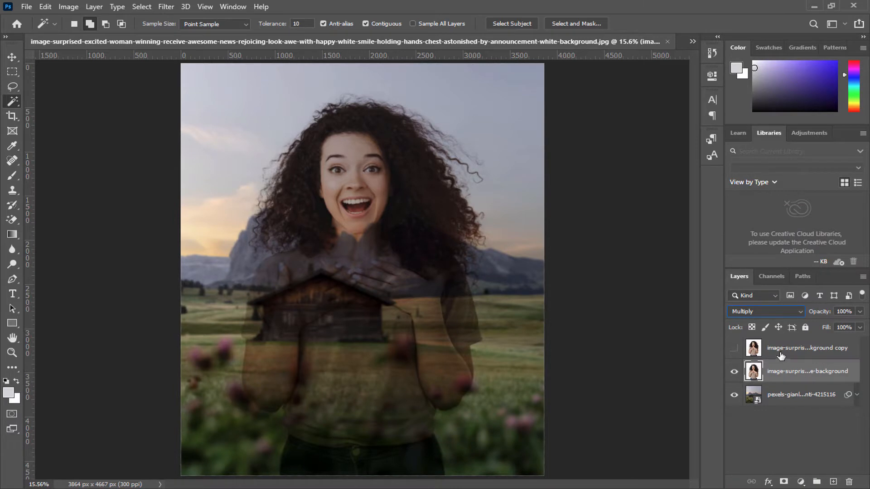
Step: Show the top copy layer of the woman, add a layer mask from the active selection, and invert the mask
{"action": "left_click", "coordinate": [780, 356]}
{"action": "left_click", "coordinate": [734, 349]}
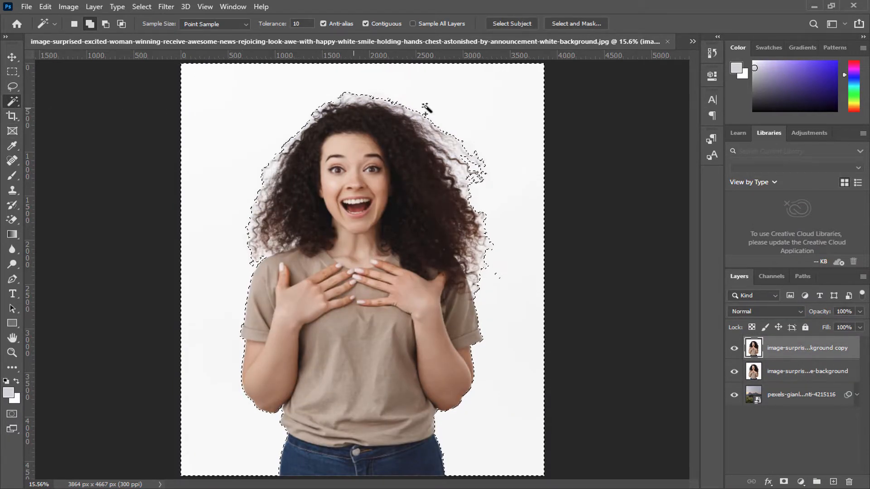
{"action": "left_click", "coordinate": [784, 482]}
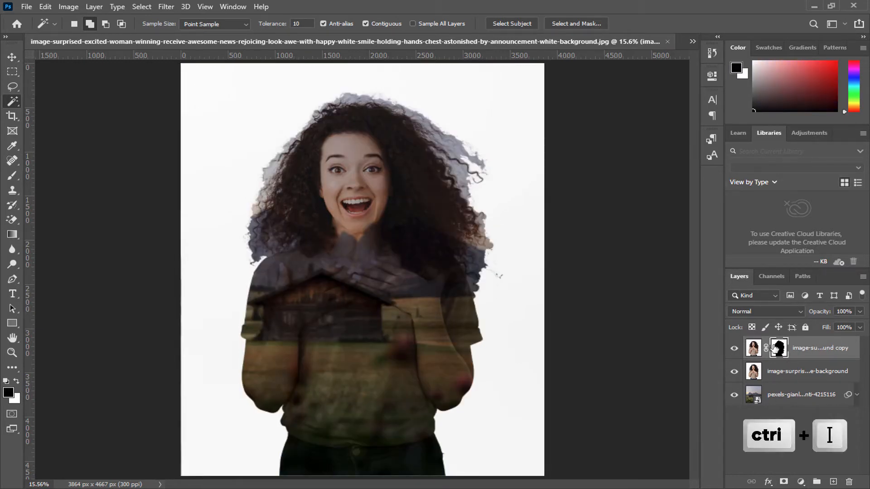
{"action": "key", "text": "ctrl+i"}
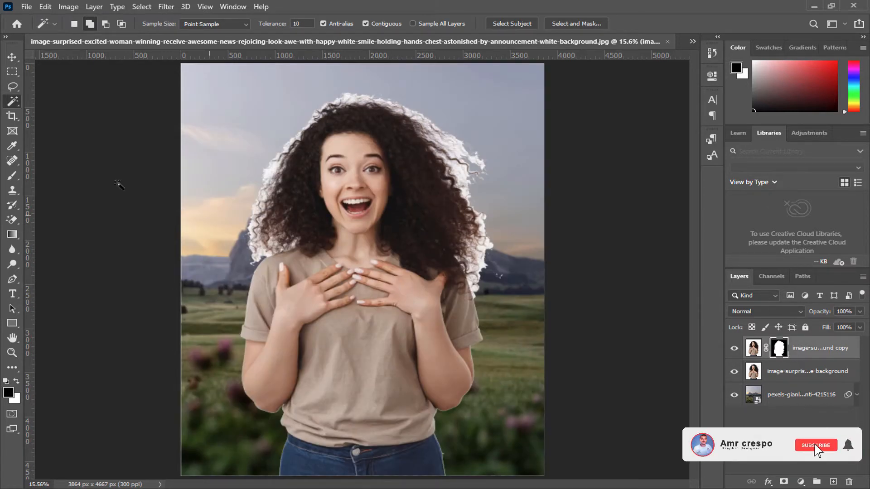
Step: Paint black (000000) on the mask with a 259 px Soft Round brush to remove the white fringe along the hair's upper-right edge
{"action": "left_click", "coordinate": [12, 177]}
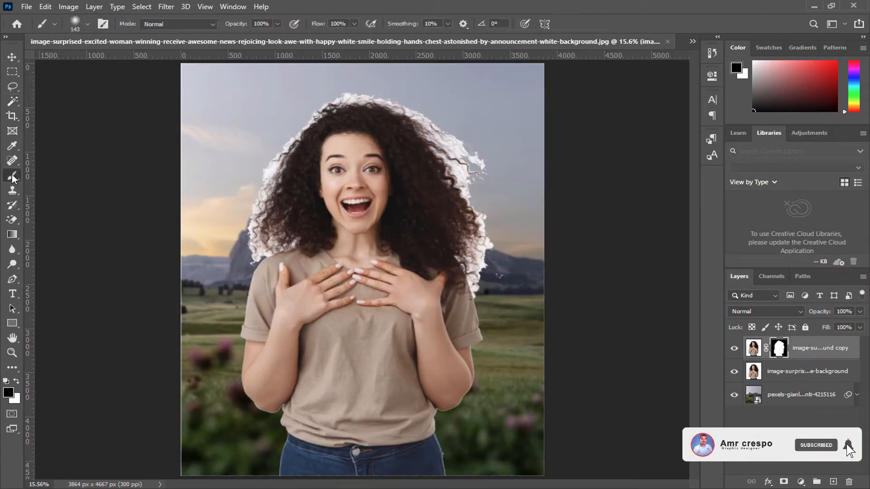
{"action": "left_click", "coordinate": [8, 394]}
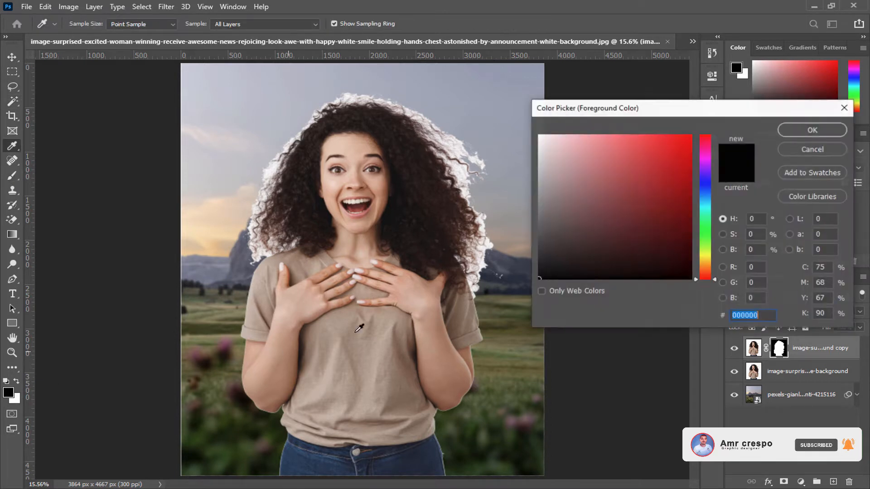
{"action": "left_click", "coordinate": [814, 135]}
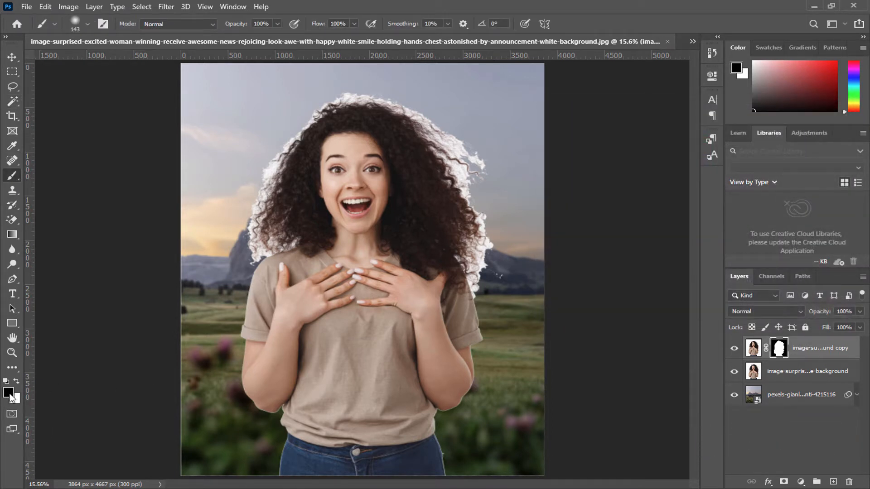
{"action": "scroll", "coordinate": [500, 195], "scroll_direction": "up", "scroll_amount": 9}
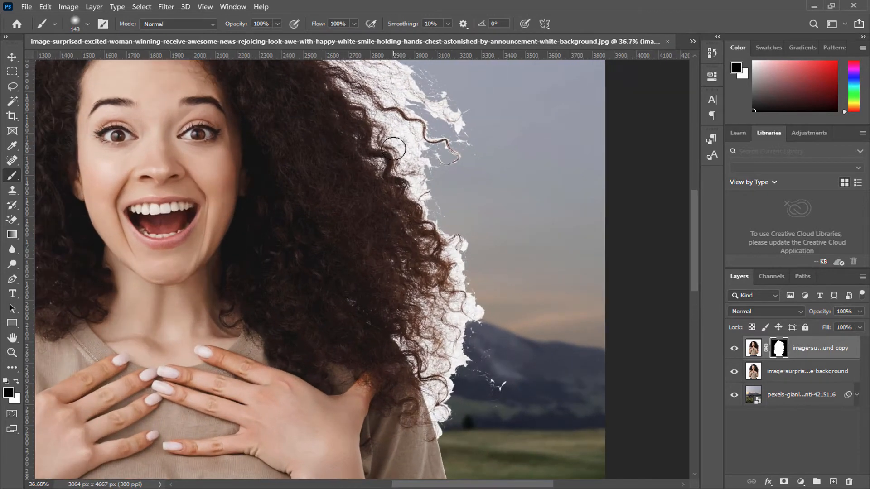
{"action": "mouse_move", "coordinate": [399, 155]}
{"action": "left_mouse_down"}
{"action": "mouse_move", "coordinate": [411, 258]}
{"action": "mouse_move", "coordinate": [453, 281]}
{"action": "mouse_move", "coordinate": [521, 295]}
{"action": "mouse_move", "coordinate": [523, 317]}
{"action": "left_mouse_up"}
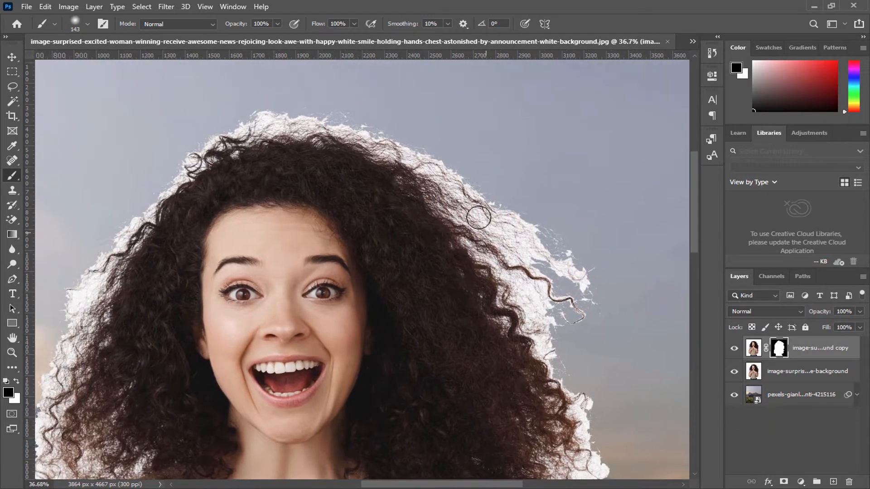
{"action": "right_click", "coordinate": [570, 261]}
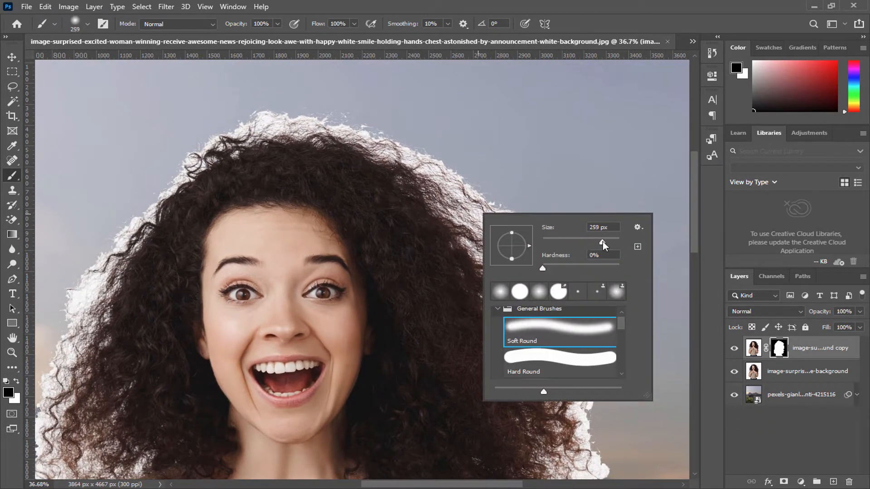
{"action": "mouse_move", "coordinate": [337, 126]}
{"action": "left_mouse_down"}
{"action": "mouse_move", "coordinate": [453, 182]}
{"action": "mouse_move", "coordinate": [546, 247]}
{"action": "mouse_move", "coordinate": [452, 189]}
{"action": "mouse_move", "coordinate": [450, 206]}
{"action": "mouse_move", "coordinate": [561, 316]}
{"action": "mouse_move", "coordinate": [545, 229]}
{"action": "left_mouse_up"}
{"action": "mouse_move", "coordinate": [570, 330]}
{"action": "left_mouse_down"}
{"action": "mouse_move", "coordinate": [553, 341]}
{"action": "mouse_move", "coordinate": [487, 241]}
{"action": "left_mouse_up"}
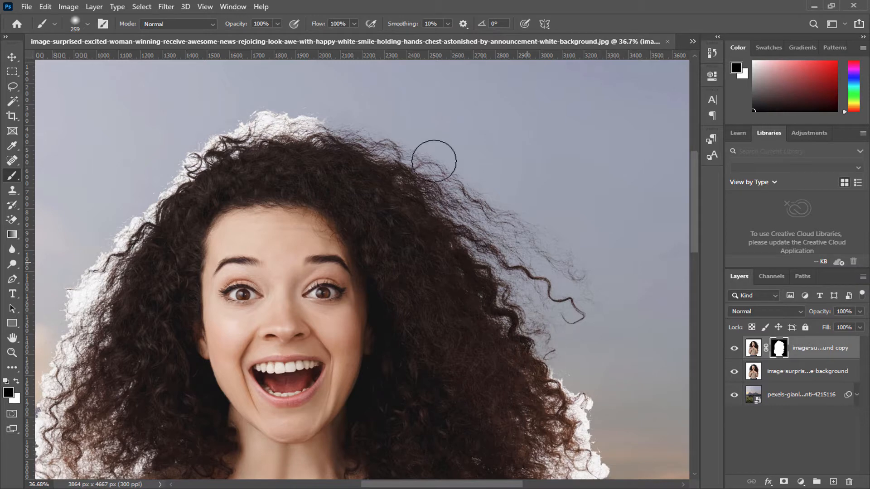
Step: Paint black on the mask across the crown and down the upper-left edge of the hair to clear the white fringe
{"action": "mouse_move", "coordinate": [434, 161]}
{"action": "left_mouse_down"}
{"action": "mouse_move", "coordinate": [329, 125]}
{"action": "mouse_move", "coordinate": [230, 127]}
{"action": "mouse_move", "coordinate": [322, 120]}
{"action": "left_mouse_up"}
{"action": "mouse_move", "coordinate": [183, 174]}
{"action": "left_mouse_down"}
{"action": "mouse_move", "coordinate": [226, 140]}
{"action": "mouse_move", "coordinate": [359, 127]}
{"action": "left_mouse_up"}
{"action": "mouse_move", "coordinate": [305, 181]}
{"action": "left_mouse_down"}
{"action": "mouse_move", "coordinate": [210, 299]}
{"action": "mouse_move", "coordinate": [291, 183]}
{"action": "left_mouse_up"}
{"action": "left_click_drag", "start_coordinate": [236, 277], "coordinate": [233, 289]}
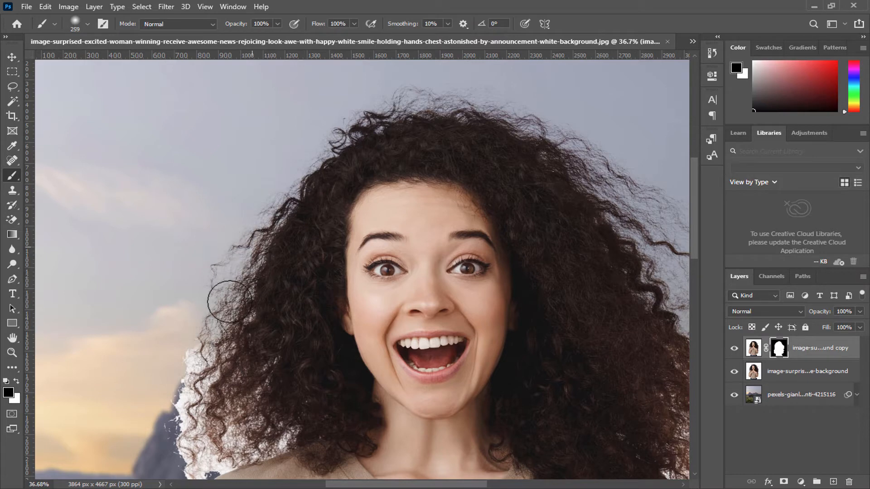
Step: Mask out the white fringe around the curls on the hair's lower-right side with the soft black brush
{"action": "left_click_drag", "start_coordinate": [287, 149], "coordinate": [143, 63]}
{"action": "mouse_move", "coordinate": [463, 236]}
{"action": "left_mouse_down"}
{"action": "mouse_move", "coordinate": [419, 202]}
{"action": "mouse_move", "coordinate": [472, 300]}
{"action": "mouse_move", "coordinate": [457, 222]}
{"action": "mouse_move", "coordinate": [479, 285]}
{"action": "left_mouse_up"}
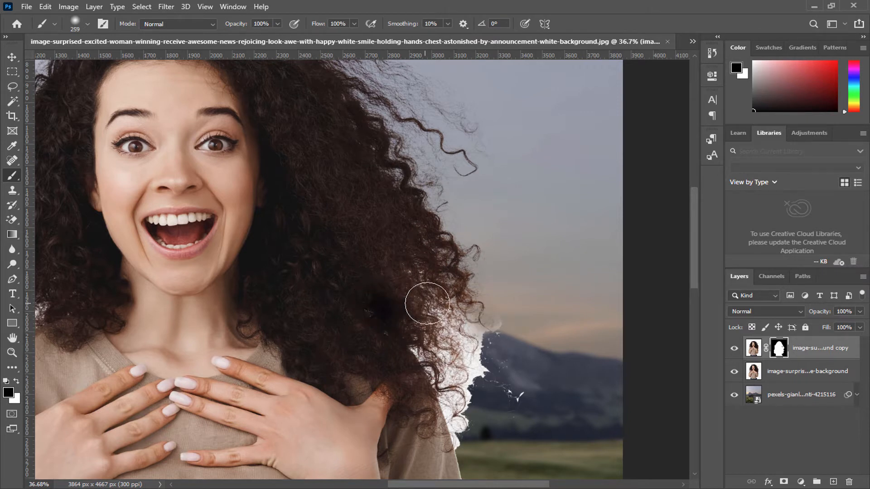
{"action": "scroll", "coordinate": [453, 330], "scroll_direction": "up", "scroll_amount": 1}
{"action": "left_click_drag", "start_coordinate": [471, 263], "coordinate": [410, 253]}
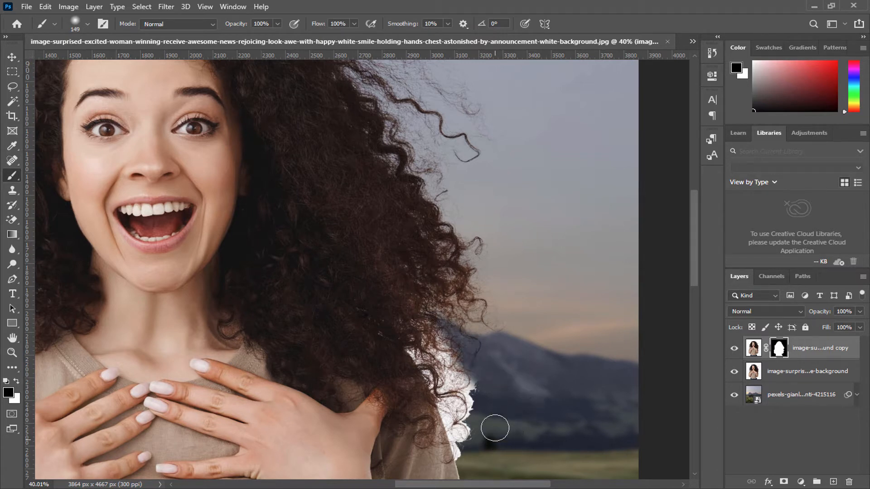
{"action": "right_click", "coordinate": [485, 394]}
{"action": "left_click", "coordinate": [533, 447]}
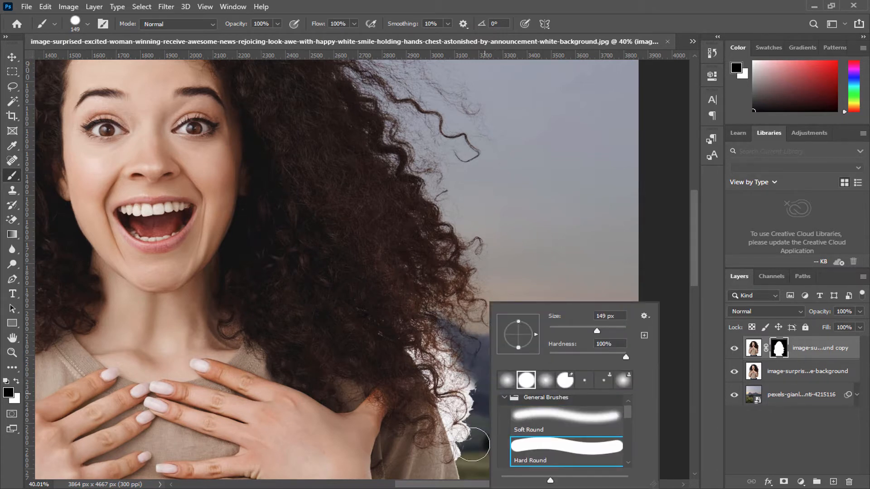
{"action": "left_click", "coordinate": [535, 425]}
{"action": "key", "text": "Return"}
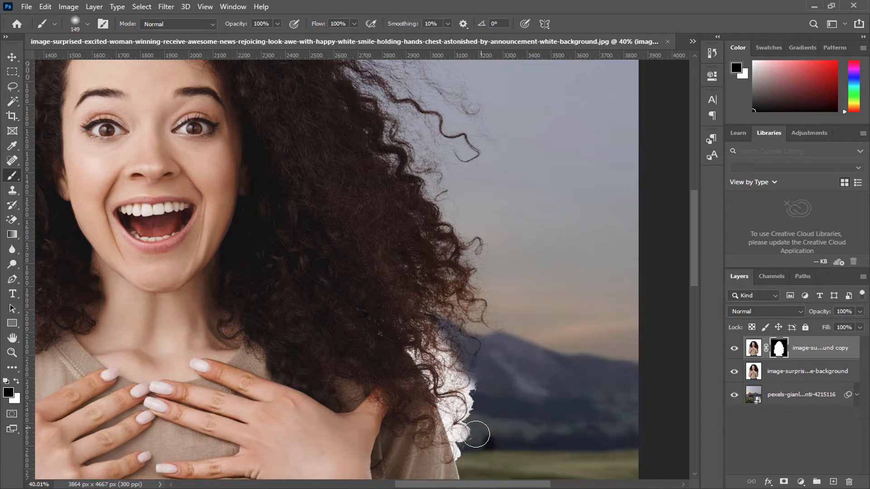
Step: Paint out the remaining white fringe between the lower-right curls and the shoulder with a 149 px soft black brush
{"action": "scroll", "coordinate": [476, 428], "scroll_direction": "up", "scroll_amount": 12}
{"action": "mouse_move", "coordinate": [475, 427]}
{"action": "left_mouse_down"}
{"action": "mouse_move", "coordinate": [466, 266]}
{"action": "mouse_move", "coordinate": [463, 417]}
{"action": "left_mouse_up"}
{"action": "mouse_move", "coordinate": [466, 303]}
{"action": "left_mouse_down"}
{"action": "mouse_move", "coordinate": [466, 276]}
{"action": "mouse_move", "coordinate": [499, 241]}
{"action": "mouse_move", "coordinate": [375, 130]}
{"action": "mouse_move", "coordinate": [402, 150]}
{"action": "mouse_move", "coordinate": [423, 217]}
{"action": "mouse_move", "coordinate": [422, 302]}
{"action": "mouse_move", "coordinate": [446, 385]}
{"action": "mouse_move", "coordinate": [330, 145]}
{"action": "mouse_move", "coordinate": [407, 249]}
{"action": "mouse_move", "coordinate": [417, 344]}
{"action": "mouse_move", "coordinate": [379, 214]}
{"action": "mouse_move", "coordinate": [434, 413]}
{"action": "mouse_move", "coordinate": [430, 465]}
{"action": "mouse_move", "coordinate": [414, 288]}
{"action": "mouse_move", "coordinate": [399, 299]}
{"action": "mouse_move", "coordinate": [375, 197]}
{"action": "left_mouse_up"}
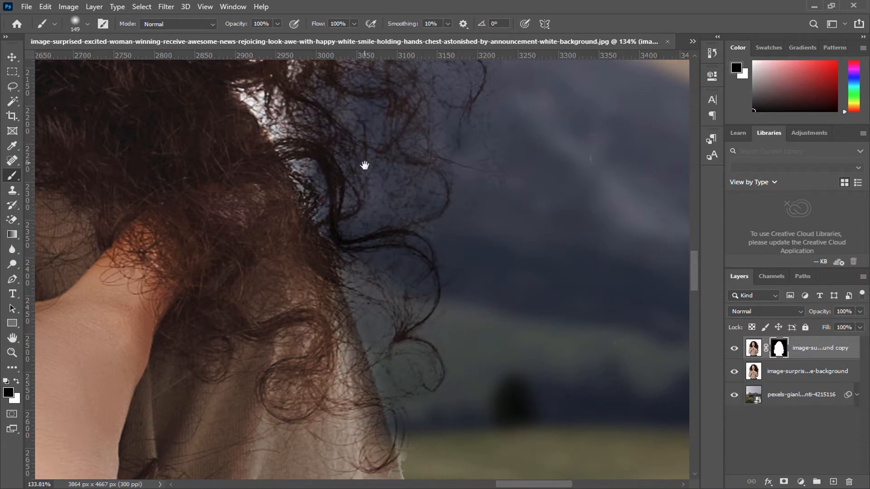
{"action": "left_click_drag", "start_coordinate": [364, 166], "coordinate": [431, 272]}
{"action": "mouse_move", "coordinate": [350, 213]}
{"action": "left_mouse_down"}
{"action": "mouse_move", "coordinate": [384, 216]}
{"action": "mouse_move", "coordinate": [355, 193]}
{"action": "mouse_move", "coordinate": [336, 196]}
{"action": "mouse_move", "coordinate": [437, 157]}
{"action": "left_mouse_up"}
{"action": "scroll", "coordinate": [465, 267], "scroll_direction": "down", "scroll_amount": 6}
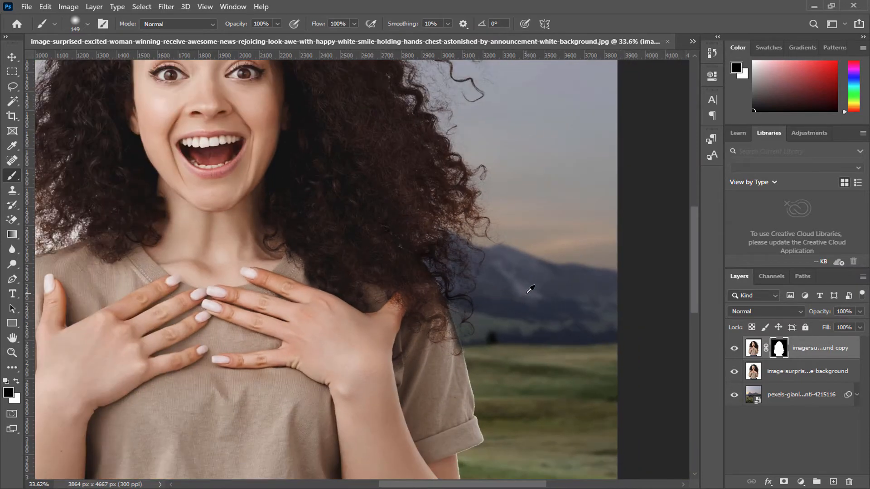
{"action": "scroll", "coordinate": [462, 251], "scroll_direction": "up", "scroll_amount": 1}
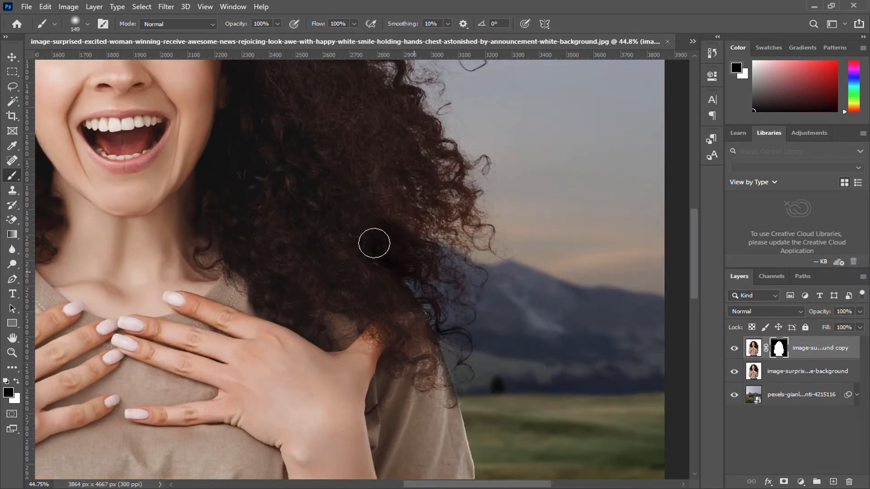
{"action": "left_click_drag", "start_coordinate": [413, 243], "coordinate": [454, 255]}
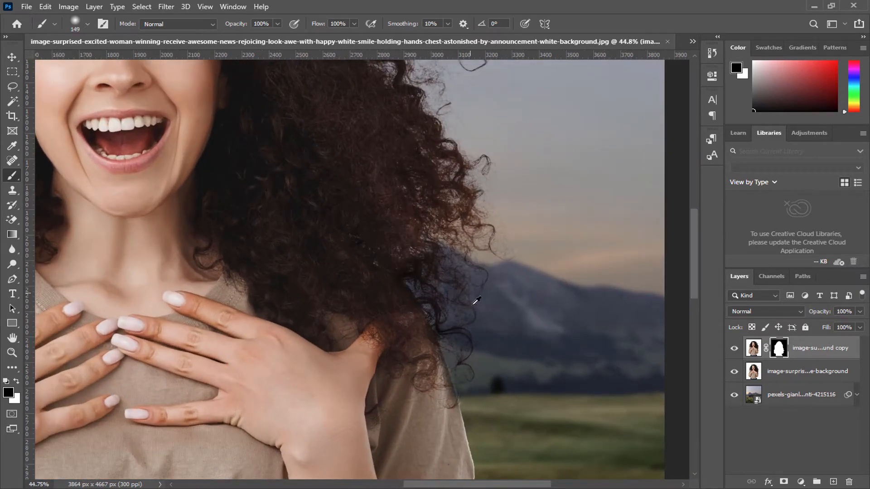
Step: Restore the shirt's edge beneath the right-side curls by painting white on the mask with a 149 px Hard Round brush
{"action": "scroll", "coordinate": [476, 301], "scroll_direction": "up", "scroll_amount": 5}
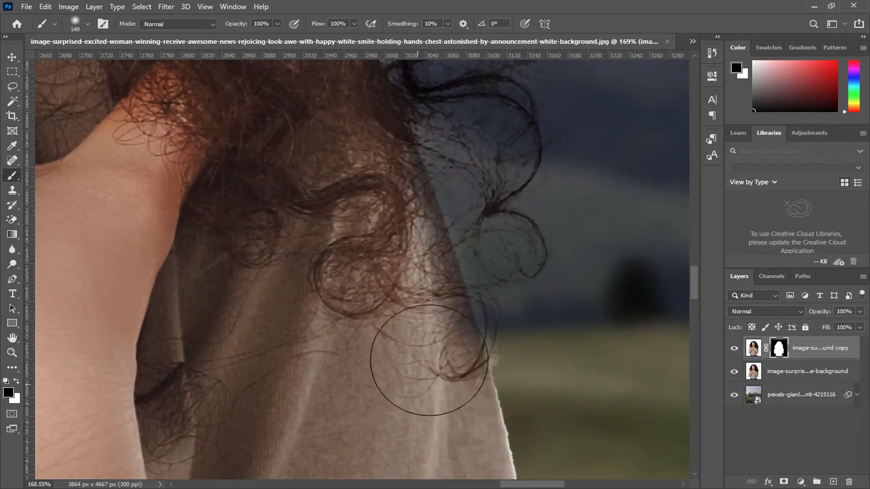
{"action": "right_click", "coordinate": [435, 339]}
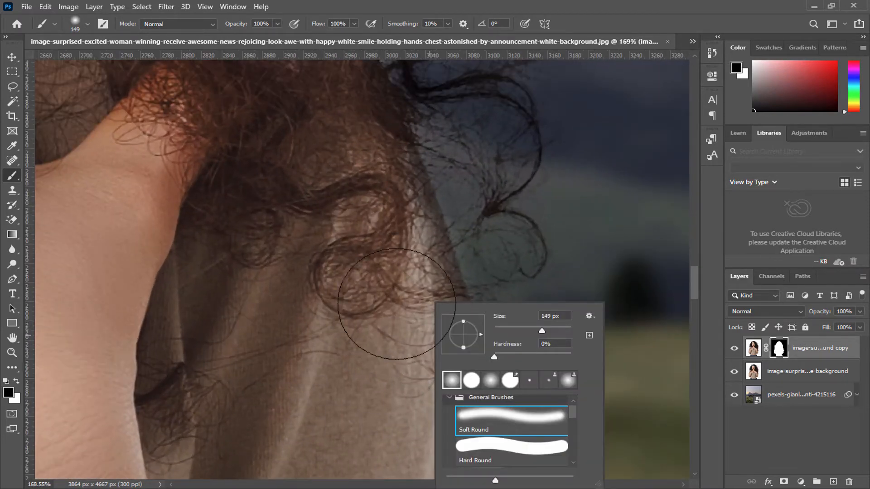
{"action": "left_click", "coordinate": [494, 448]}
{"action": "left_click", "coordinate": [17, 381]}
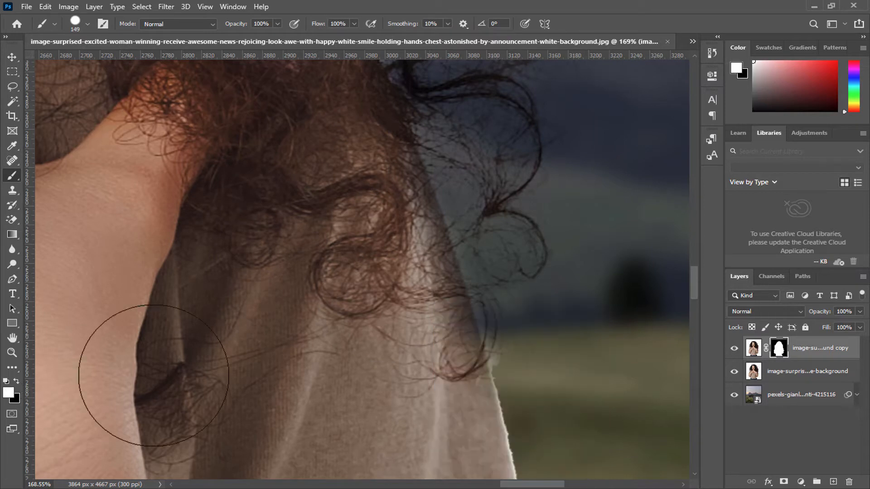
{"action": "mouse_move", "coordinate": [389, 324]}
{"action": "left_mouse_down"}
{"action": "mouse_move", "coordinate": [376, 263]}
{"action": "mouse_move", "coordinate": [385, 217]}
{"action": "mouse_move", "coordinate": [358, 226]}
{"action": "mouse_move", "coordinate": [343, 185]}
{"action": "left_mouse_up"}
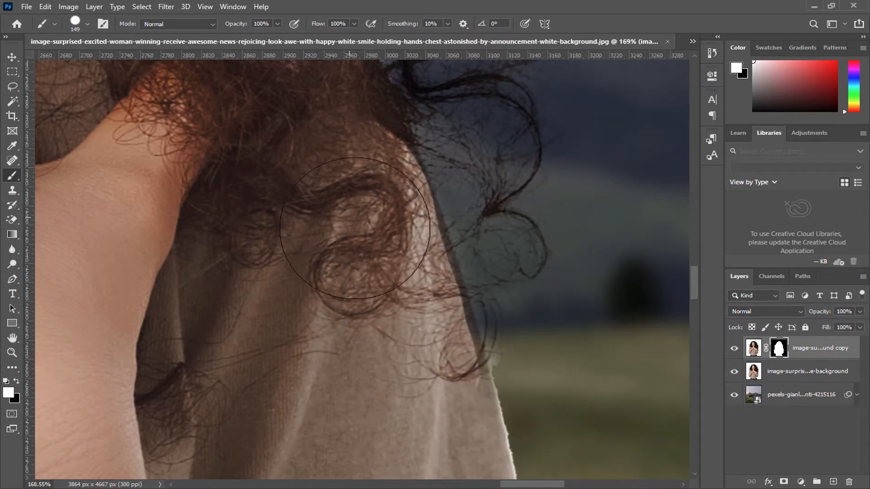
{"action": "mouse_move", "coordinate": [354, 228]}
{"action": "left_mouse_down"}
{"action": "mouse_move", "coordinate": [382, 275]}
{"action": "mouse_move", "coordinate": [411, 377]}
{"action": "mouse_move", "coordinate": [363, 226]}
{"action": "left_mouse_up"}
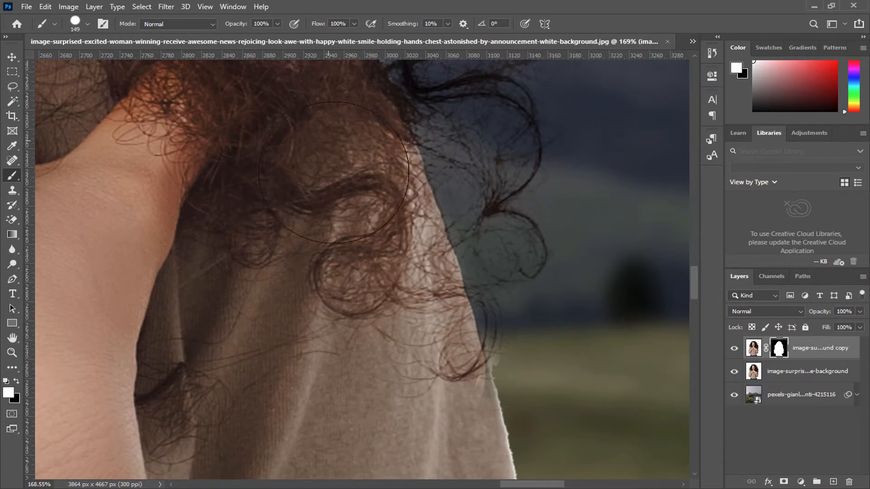
Step: Mask out the white fringe in the lower-left curls above the shoulder using black and a 149 px Soft Round brush
{"action": "scroll", "coordinate": [382, 281], "scroll_direction": "down", "scroll_amount": 4}
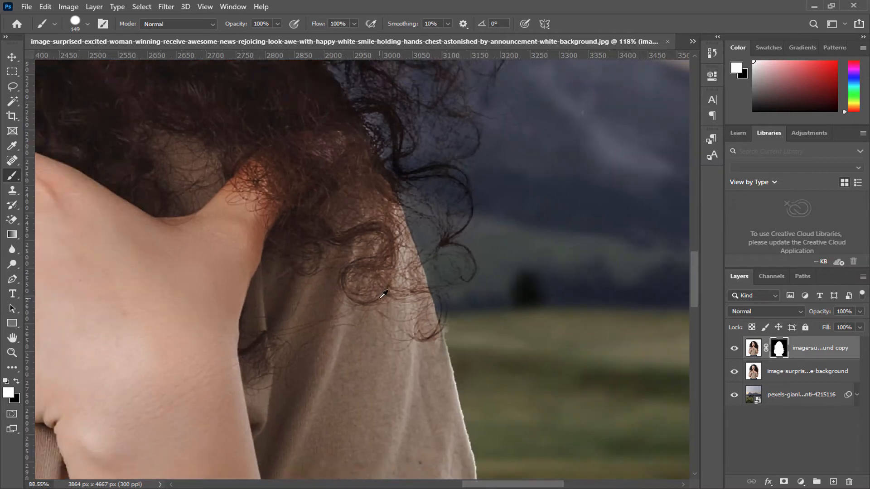
{"action": "scroll", "coordinate": [384, 306], "scroll_direction": "down", "scroll_amount": 1}
{"action": "left_click_drag", "start_coordinate": [344, 306], "coordinate": [476, 317]}
{"action": "left_click_drag", "start_coordinate": [69, 212], "coordinate": [276, 283]}
{"action": "scroll", "coordinate": [275, 283], "scroll_direction": "up", "scroll_amount": 5}
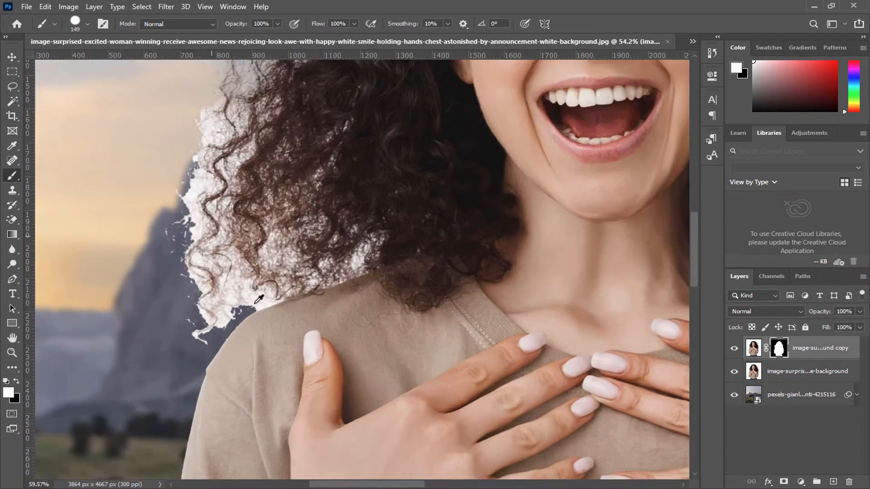
{"action": "right_click", "coordinate": [246, 251]}
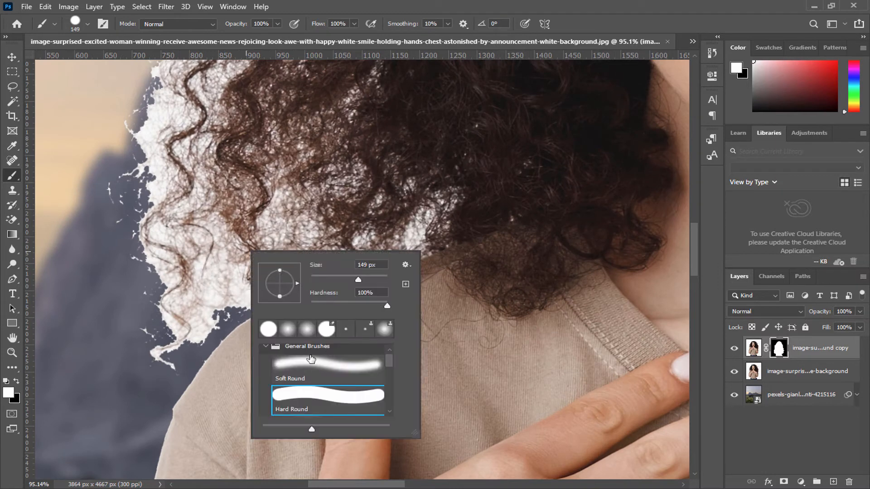
{"action": "left_click", "coordinate": [310, 359]}
{"action": "left_click", "coordinate": [17, 382]}
{"action": "mouse_move", "coordinate": [199, 231]}
{"action": "left_mouse_down"}
{"action": "mouse_move", "coordinate": [180, 270]}
{"action": "mouse_move", "coordinate": [131, 337]}
{"action": "mouse_move", "coordinate": [193, 299]}
{"action": "mouse_move", "coordinate": [132, 361]}
{"action": "mouse_move", "coordinate": [206, 281]}
{"action": "mouse_move", "coordinate": [238, 261]}
{"action": "mouse_move", "coordinate": [143, 361]}
{"action": "mouse_move", "coordinate": [222, 293]}
{"action": "mouse_move", "coordinate": [301, 249]}
{"action": "mouse_move", "coordinate": [224, 279]}
{"action": "mouse_move", "coordinate": [245, 285]}
{"action": "mouse_move", "coordinate": [311, 264]}
{"action": "mouse_move", "coordinate": [281, 262]}
{"action": "mouse_move", "coordinate": [226, 284]}
{"action": "mouse_move", "coordinate": [348, 247]}
{"action": "mouse_move", "coordinate": [420, 209]}
{"action": "left_mouse_up"}
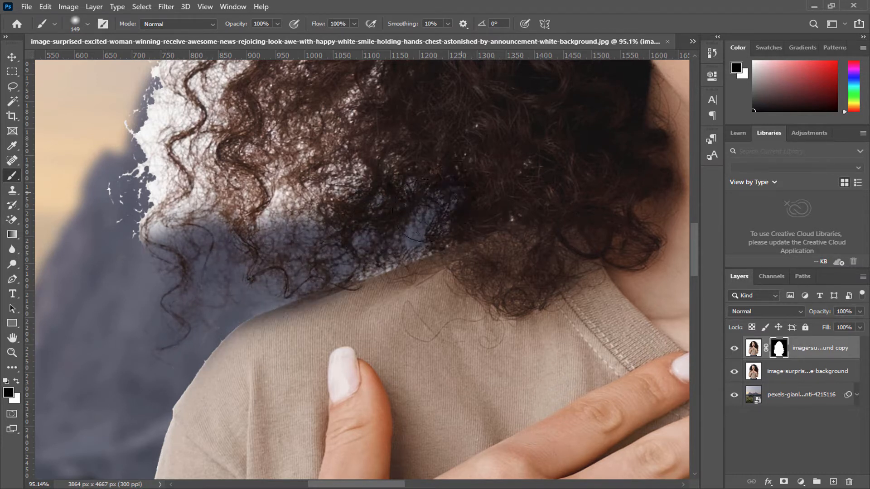
{"action": "mouse_move", "coordinate": [312, 269]}
{"action": "left_mouse_down"}
{"action": "mouse_move", "coordinate": [410, 228]}
{"action": "mouse_move", "coordinate": [383, 190]}
{"action": "mouse_move", "coordinate": [210, 253]}
{"action": "mouse_move", "coordinate": [148, 201]}
{"action": "mouse_move", "coordinate": [111, 121]}
{"action": "mouse_move", "coordinate": [147, 277]}
{"action": "mouse_move", "coordinate": [226, 237]}
{"action": "mouse_move", "coordinate": [134, 368]}
{"action": "left_mouse_up"}
Step: Paint black on the mask farther up the hair's left side to remove the last white patches
{"action": "left_click_drag", "start_coordinate": [169, 240], "coordinate": [213, 344]}
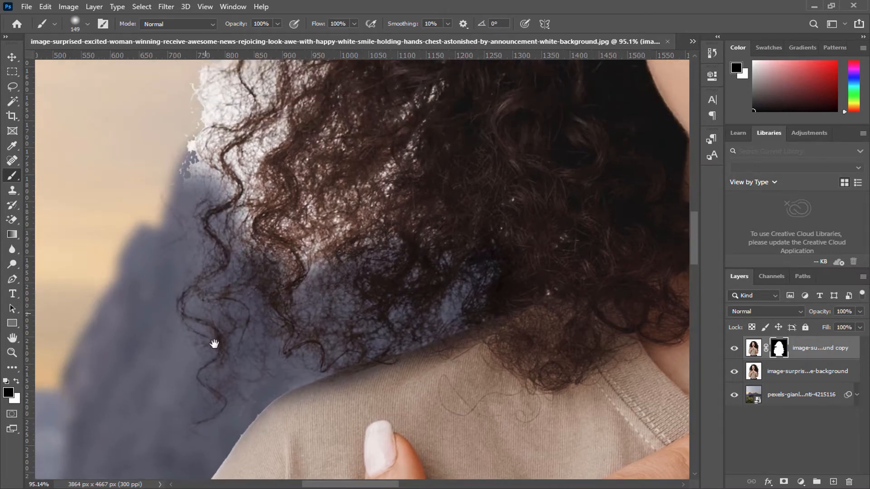
{"action": "scroll", "coordinate": [381, 270], "scroll_direction": "down", "scroll_amount": 6}
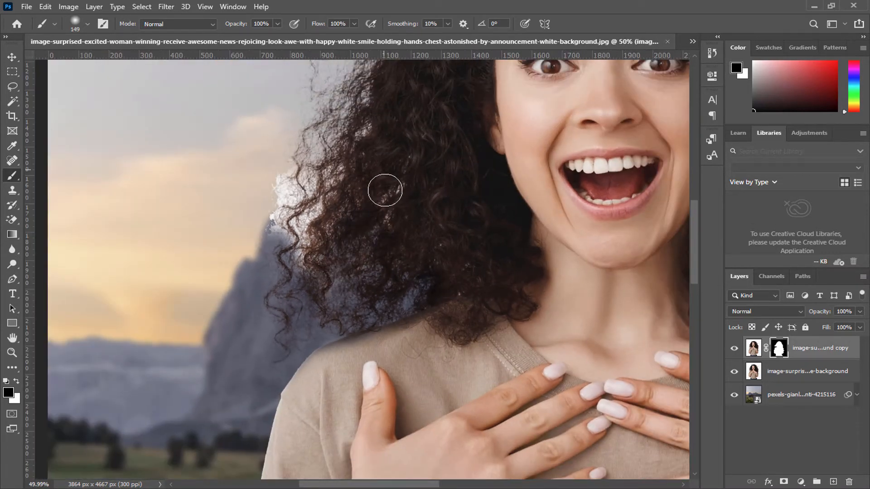
{"action": "left_click_drag", "start_coordinate": [320, 120], "coordinate": [299, 194]}
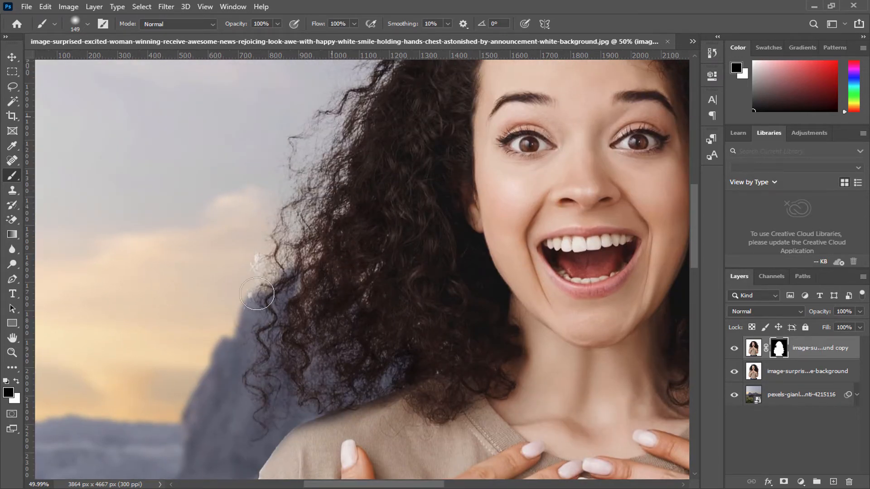
{"action": "scroll", "coordinate": [188, 326], "scroll_direction": "down", "scroll_amount": 5}
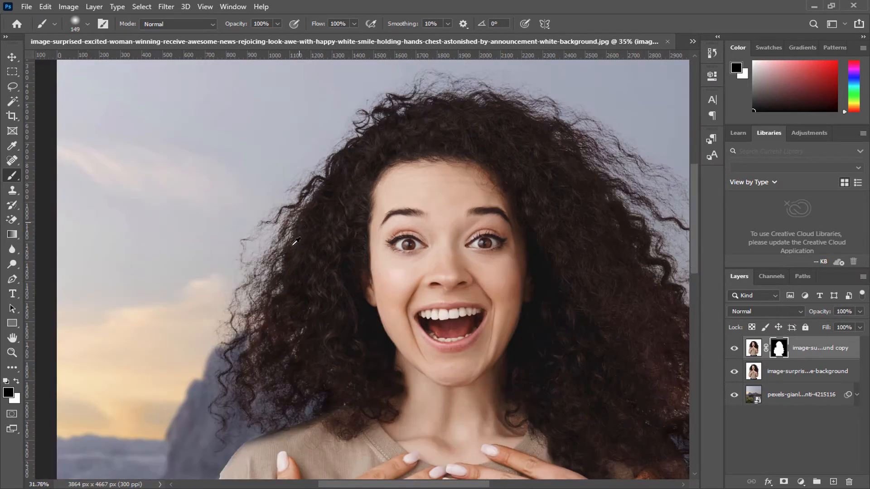
Step: Restore the shirt's shoulder edge beneath the left-side curls by painting white on the mask with a 149 px Hard Round brush
{"action": "scroll", "coordinate": [278, 346], "scroll_direction": "up", "scroll_amount": 5}
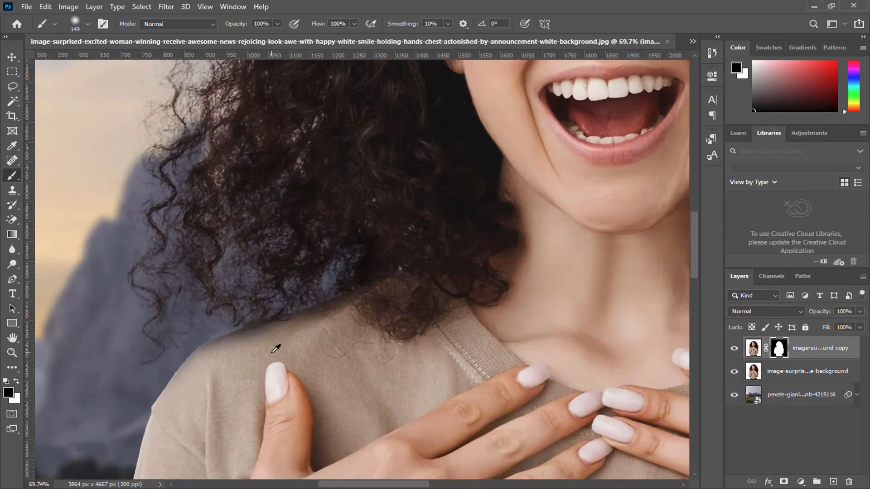
{"action": "right_click", "coordinate": [278, 345]}
{"action": "left_click", "coordinate": [341, 448]}
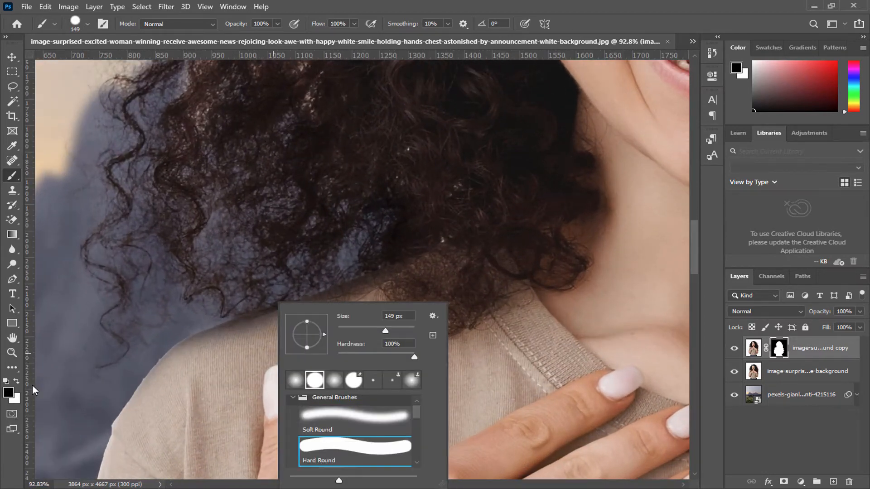
{"action": "left_click", "coordinate": [17, 381]}
{"action": "scroll", "coordinate": [239, 389], "scroll_direction": "up", "scroll_amount": 4}
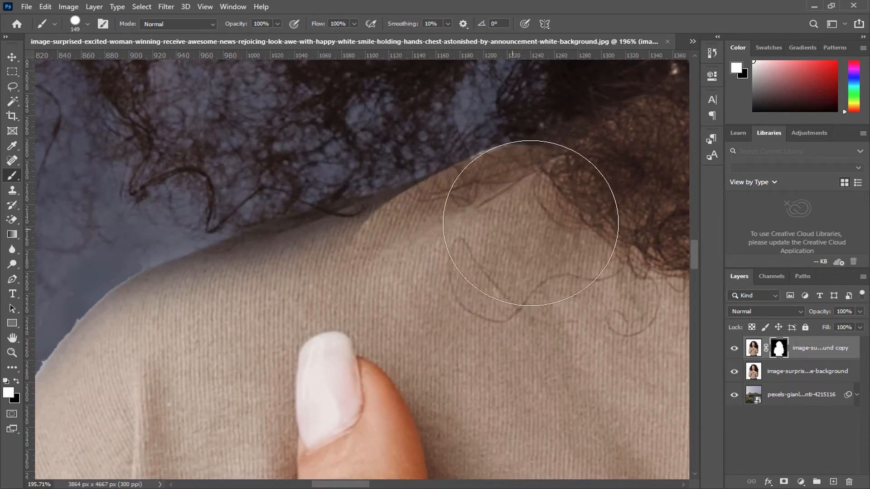
{"action": "mouse_move", "coordinate": [530, 222]}
{"action": "left_mouse_down"}
{"action": "mouse_move", "coordinate": [599, 195]}
{"action": "mouse_move", "coordinate": [463, 271]}
{"action": "mouse_move", "coordinate": [360, 302]}
{"action": "mouse_move", "coordinate": [406, 274]}
{"action": "mouse_move", "coordinate": [469, 255]}
{"action": "mouse_move", "coordinate": [461, 253]}
{"action": "mouse_move", "coordinate": [405, 284]}
{"action": "mouse_move", "coordinate": [284, 323]}
{"action": "mouse_move", "coordinate": [333, 291]}
{"action": "mouse_move", "coordinate": [359, 285]}
{"action": "mouse_move", "coordinate": [167, 361]}
{"action": "mouse_move", "coordinate": [225, 329]}
{"action": "mouse_move", "coordinate": [332, 297]}
{"action": "mouse_move", "coordinate": [218, 334]}
{"action": "mouse_move", "coordinate": [250, 319]}
{"action": "left_mouse_up"}
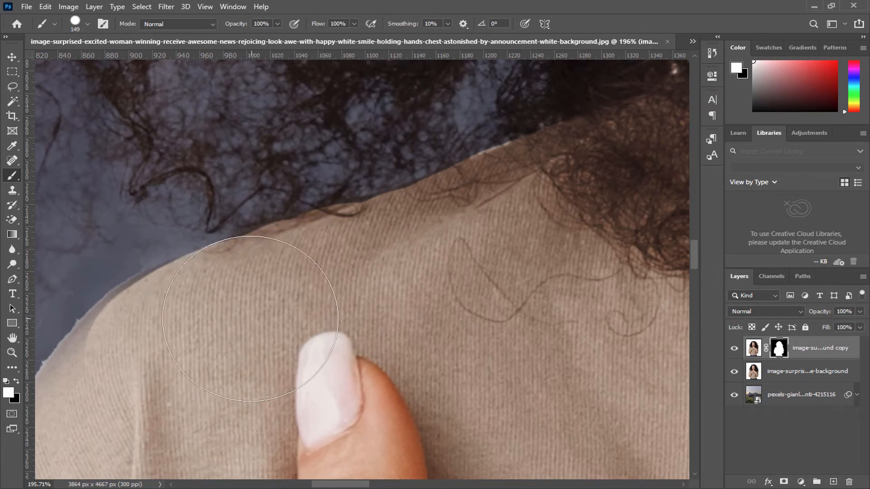
{"action": "left_click_drag", "start_coordinate": [137, 379], "coordinate": [111, 391]}
Step: Paint black on the mask with the 149 px brush to remove the white patch outside the left-side shoulder
{"action": "key", "text": "space"}
{"action": "left_click_drag", "start_coordinate": [172, 383], "coordinate": [289, 249]}
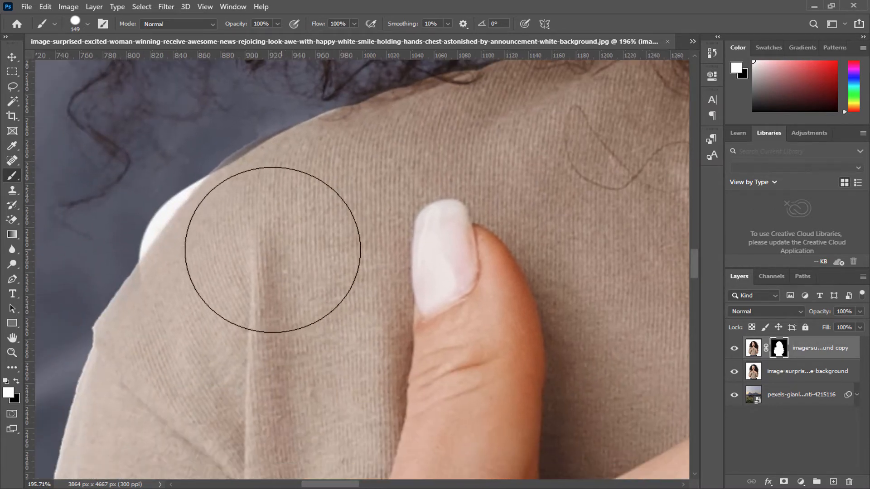
{"action": "key", "text": "z"}
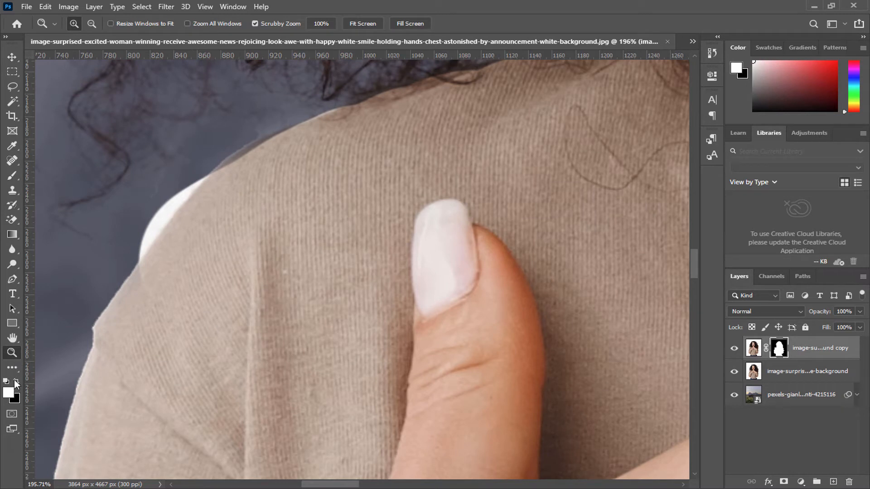
{"action": "left_click", "coordinate": [12, 176]}
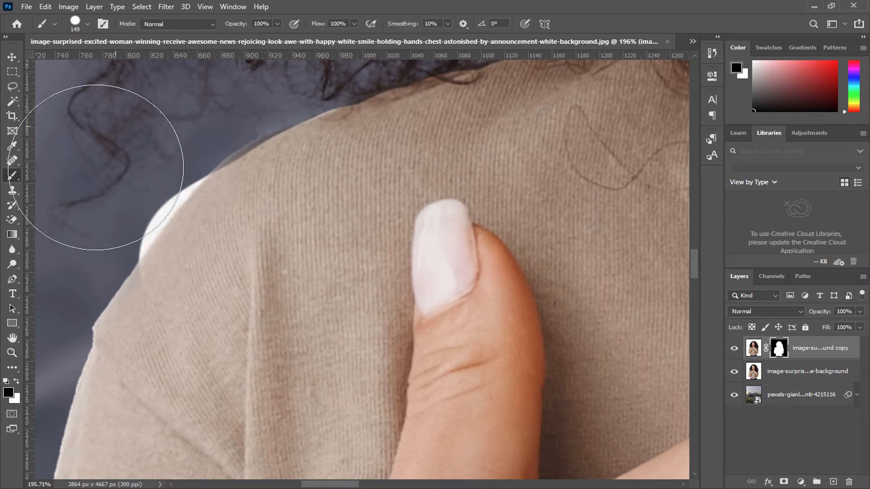
{"action": "mouse_move", "coordinate": [84, 195]}
{"action": "left_mouse_down"}
{"action": "mouse_move", "coordinate": [169, 99]}
{"action": "mouse_move", "coordinate": [190, 107]}
{"action": "mouse_move", "coordinate": [68, 200]}
{"action": "mouse_move", "coordinate": [56, 232]}
{"action": "left_mouse_up"}
{"action": "key", "text": "x"}
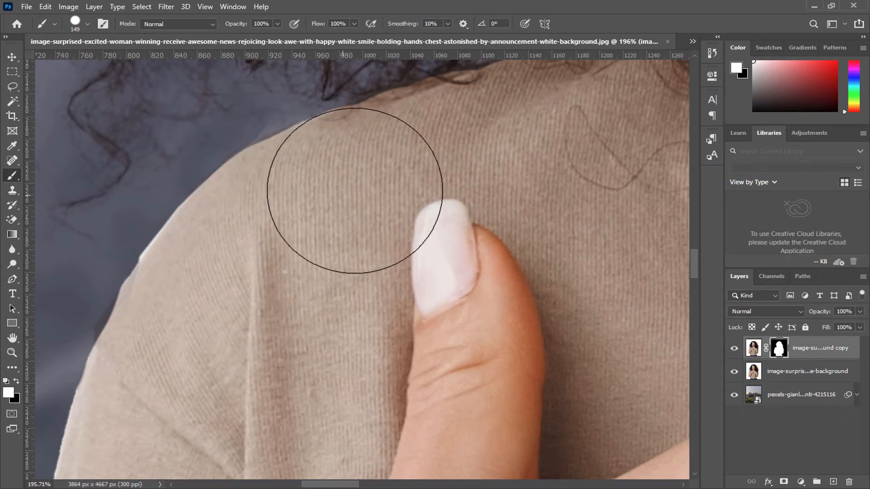
Step: Apply the layer mask of the top woman copy layer permanently
{"action": "scroll", "coordinate": [292, 253], "scroll_direction": "down", "scroll_amount": 5}
{"action": "scroll", "coordinate": [254, 264], "scroll_direction": "down", "scroll_amount": 3}
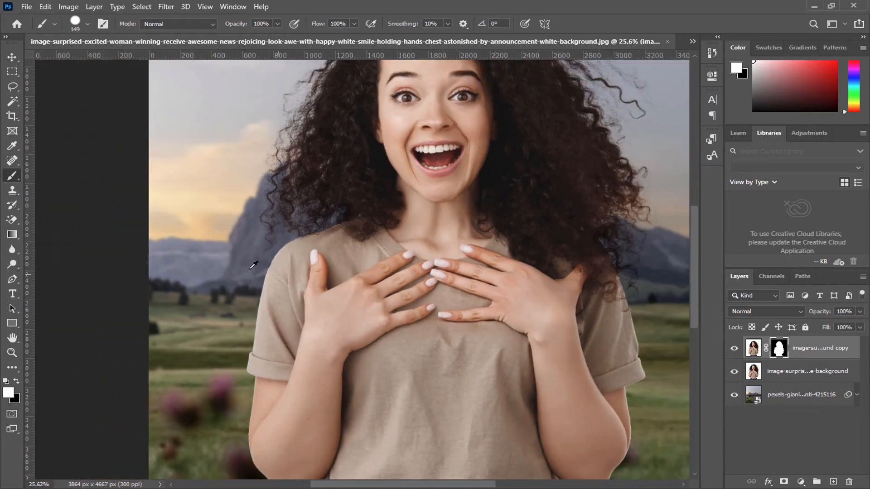
{"action": "left_click", "coordinate": [12, 338]}
{"action": "scroll", "coordinate": [415, 287], "scroll_direction": "down", "scroll_amount": 2}
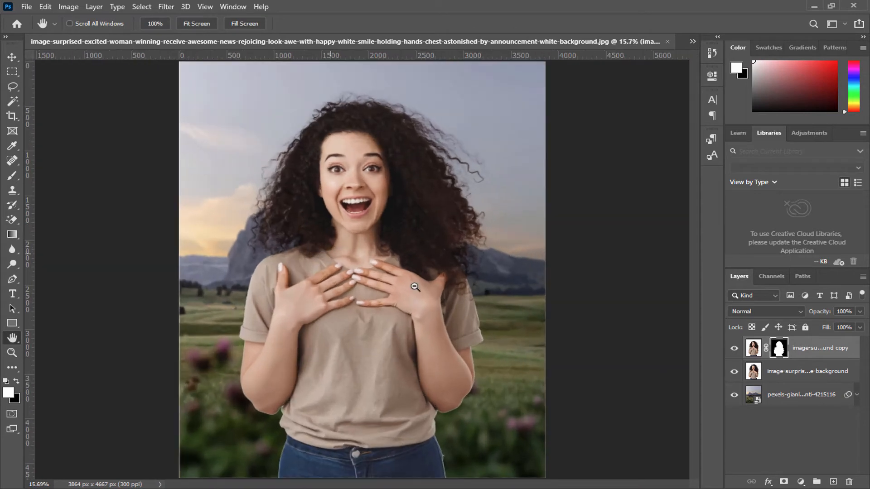
{"action": "right_click", "coordinate": [777, 352]}
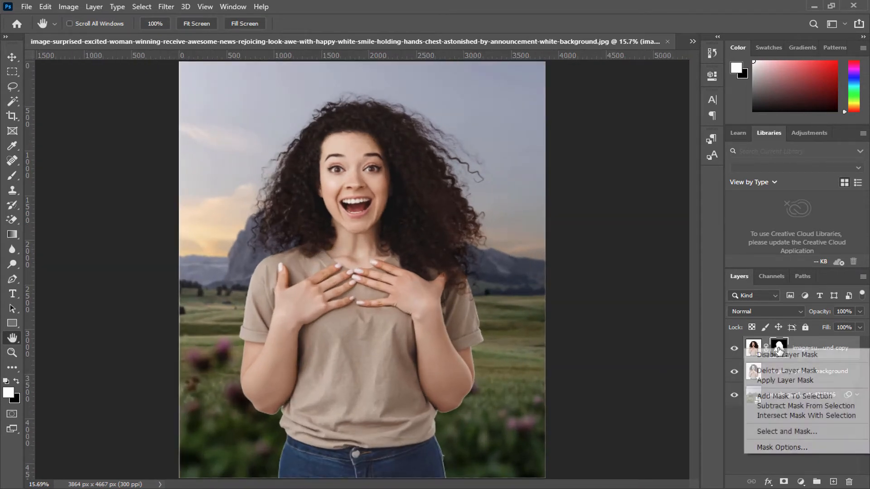
{"action": "left_click", "coordinate": [771, 380]}
{"action": "scroll", "coordinate": [460, 455], "scroll_direction": "up", "scroll_amount": 8}
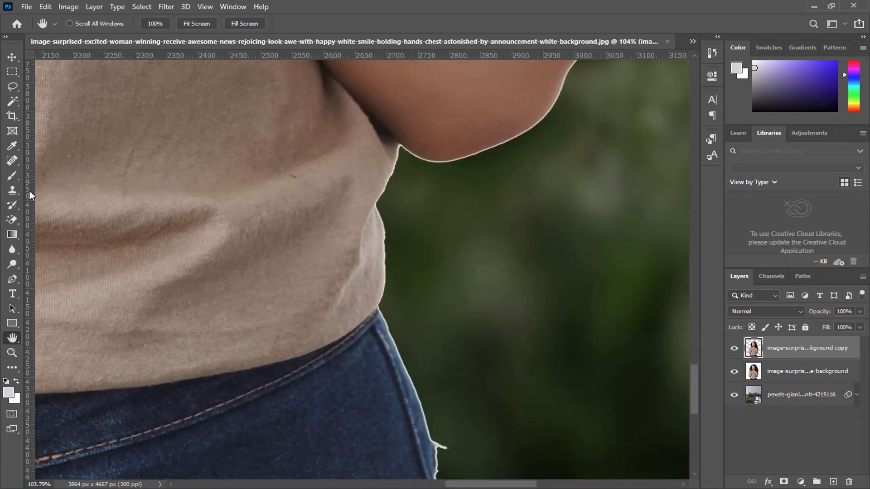
{"action": "left_click", "coordinate": [12, 176]}
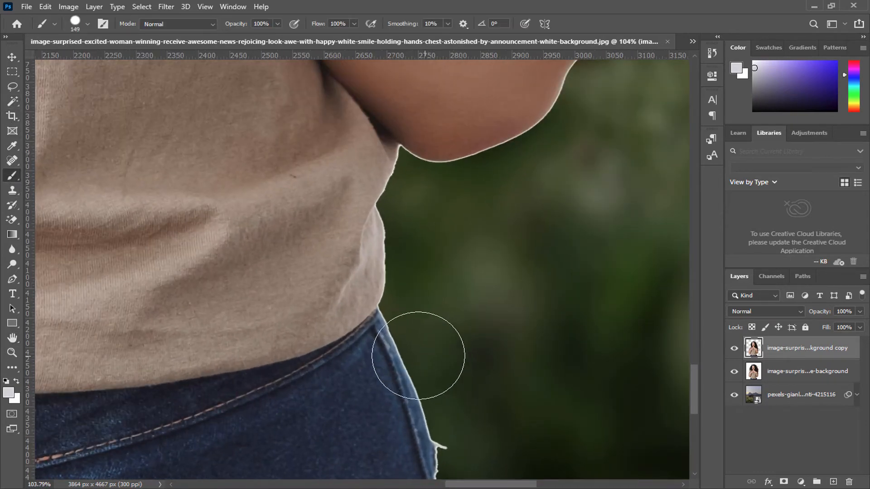
{"action": "left_click_drag", "start_coordinate": [416, 320], "coordinate": [419, 383]}
{"action": "key", "text": "ctrl+z"}
{"action": "scroll", "coordinate": [517, 362], "scroll_direction": "down", "scroll_amount": 6}
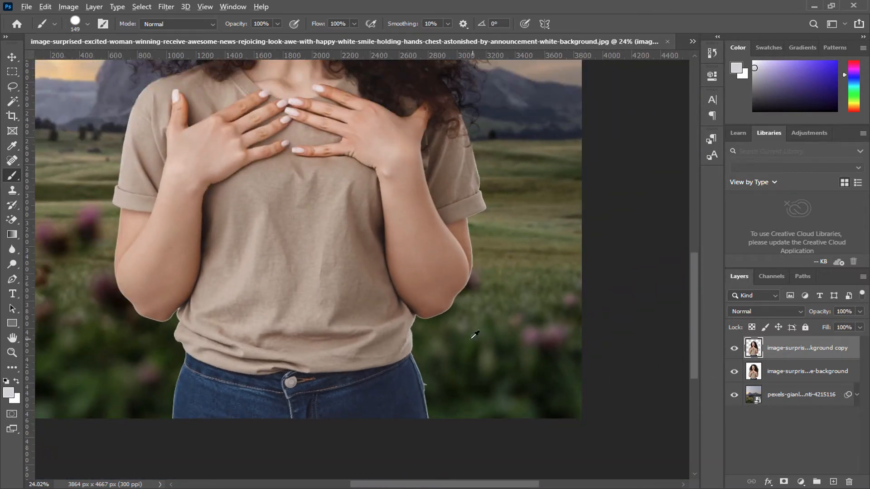
{"action": "scroll", "coordinate": [453, 337], "scroll_direction": "down", "scroll_amount": 3}
Step: Load the top cutout layer's outline as a selection contracted by 4 pixels and add a layer mask from it
{"action": "left_click", "coordinate": [760, 352], "text": "ctrl"}
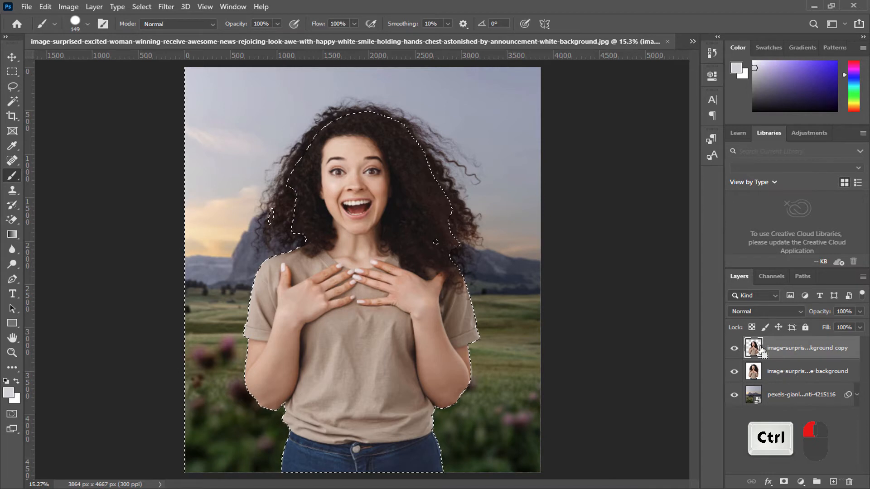
{"action": "left_click", "coordinate": [153, 6]}
{"action": "mouse_move", "coordinate": [167, 6]}
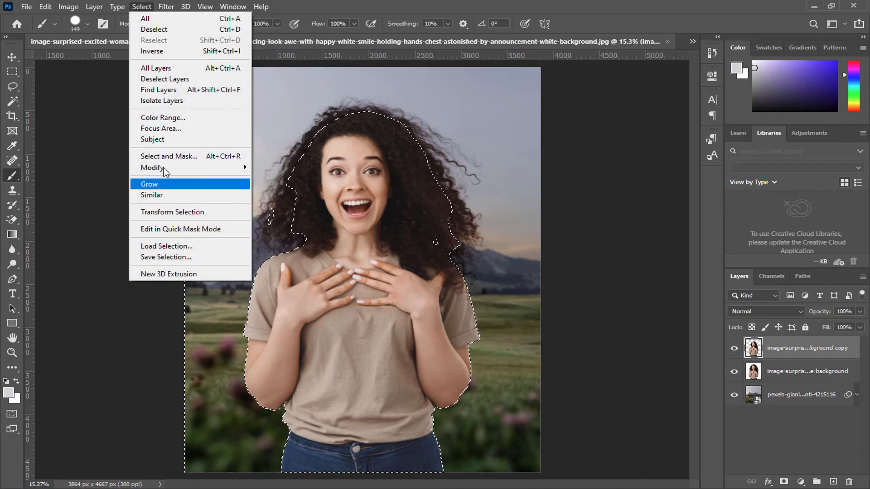
{"action": "mouse_move", "coordinate": [181, 168]}
{"action": "left_click", "coordinate": [89, 201]}
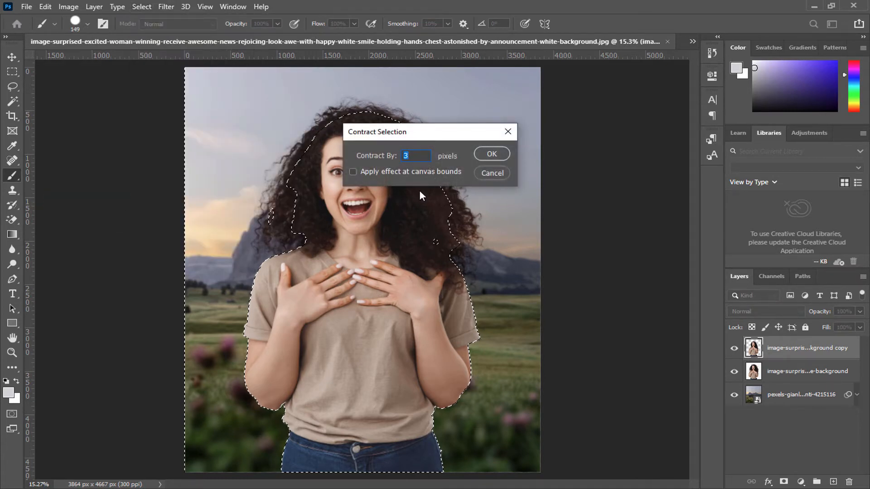
{"action": "type", "text": "4"}
{"action": "key", "text": "Return"}
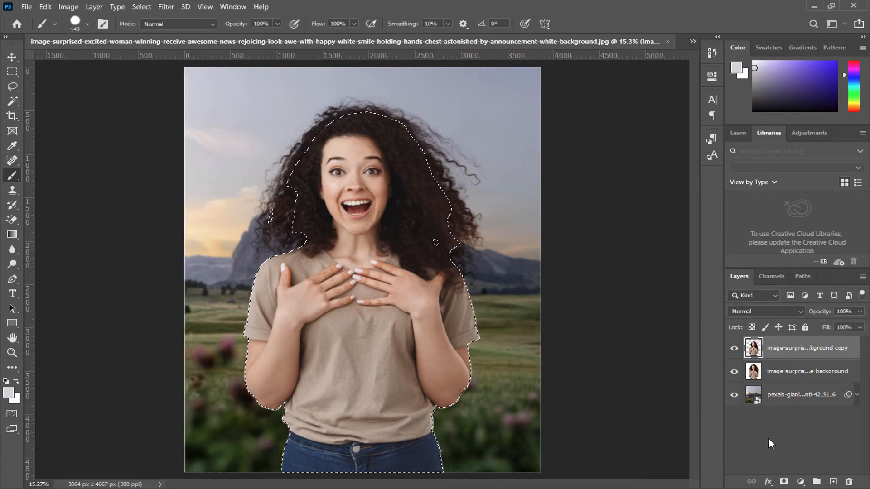
{"action": "left_click", "coordinate": [784, 481]}
Step: Mask out the white spot between the left-side elbow and the shirt using black and a 2 px Hard Round brush
{"action": "scroll", "coordinate": [448, 452], "scroll_direction": "up", "scroll_amount": 11}
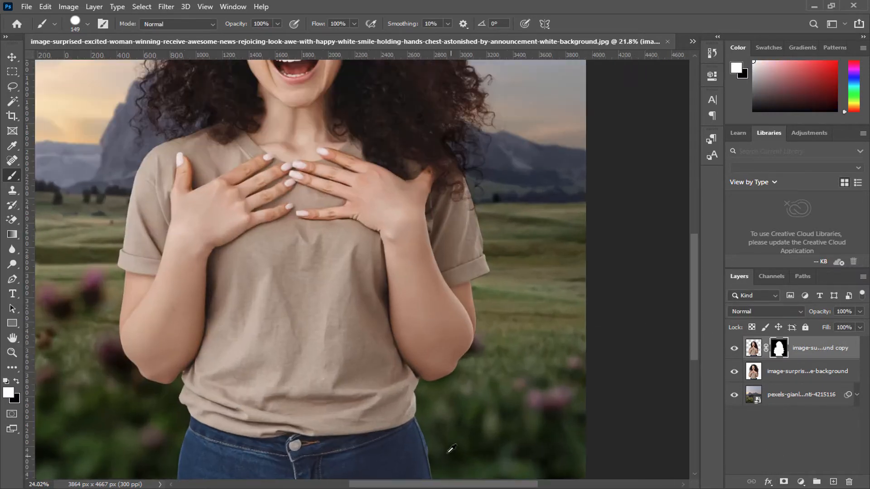
{"action": "scroll", "coordinate": [377, 384], "scroll_direction": "down", "scroll_amount": 5}
{"action": "scroll", "coordinate": [273, 383], "scroll_direction": "down", "scroll_amount": 2}
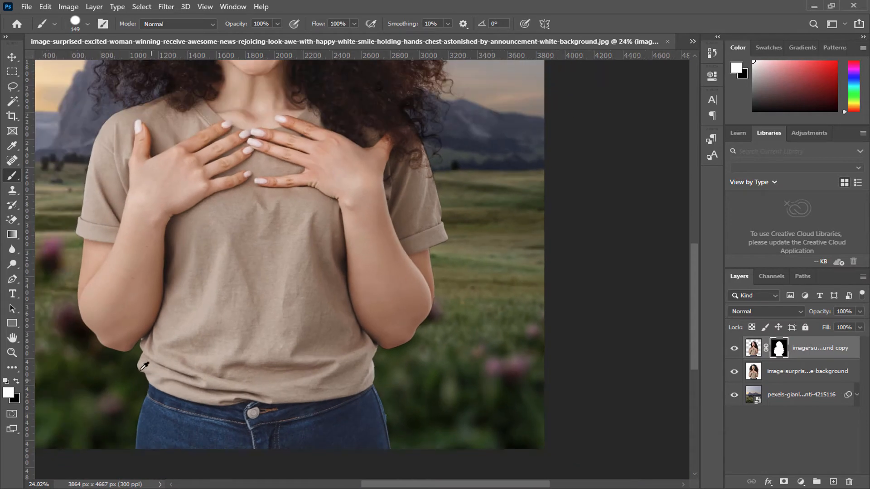
{"action": "scroll", "coordinate": [148, 327], "scroll_direction": "up", "scroll_amount": 7}
{"action": "scroll", "coordinate": [148, 327], "scroll_direction": "down", "scroll_amount": 5}
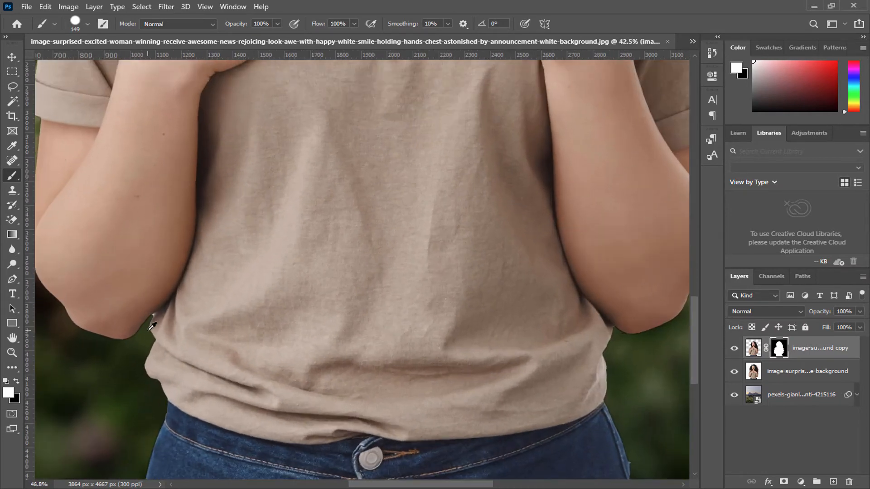
{"action": "scroll", "coordinate": [149, 325], "scroll_direction": "up", "scroll_amount": 19}
{"action": "scroll", "coordinate": [153, 323], "scroll_direction": "up", "scroll_amount": 2}
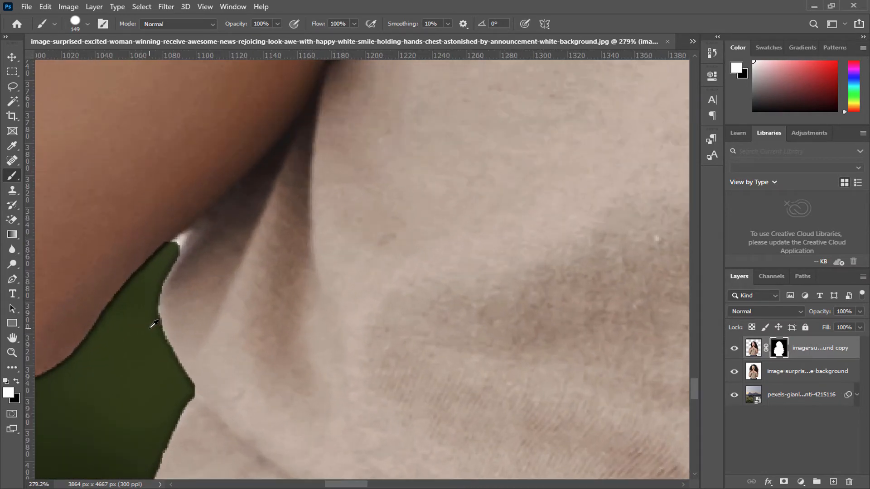
{"action": "right_click", "coordinate": [156, 304]}
{"action": "left_click_drag", "start_coordinate": [234, 328], "coordinate": [216, 328]}
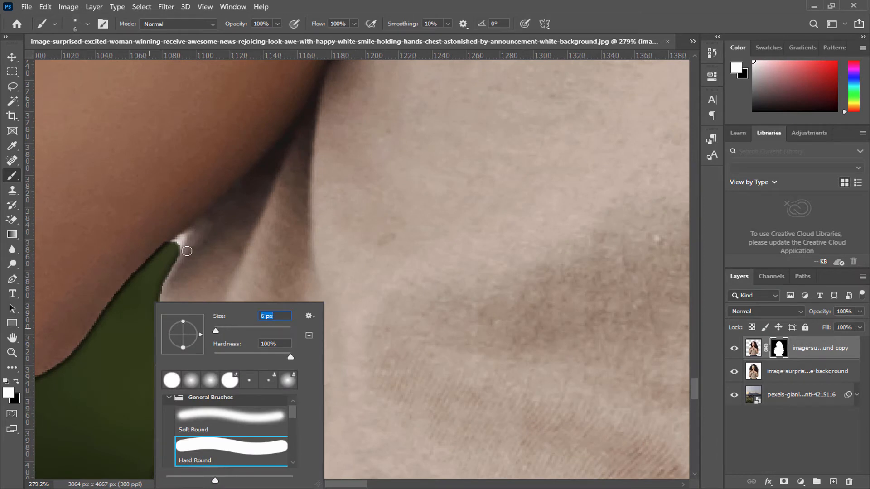
{"action": "key", "text": "Return"}
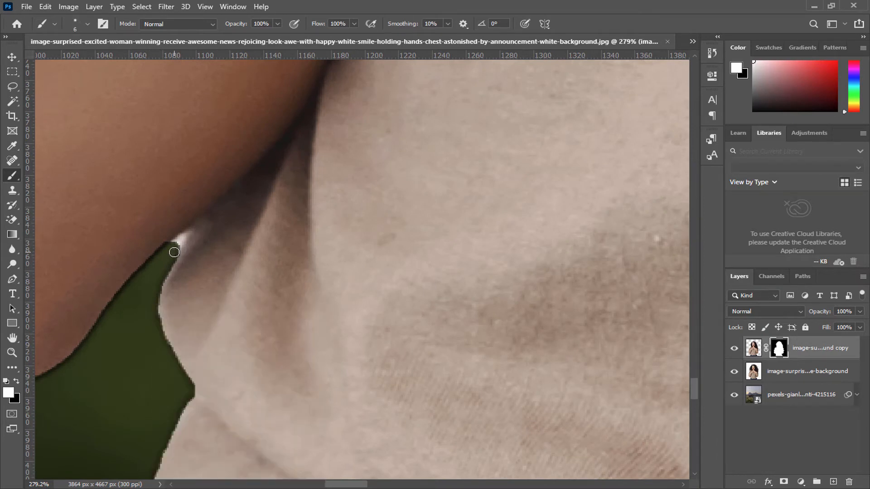
{"action": "right_click", "coordinate": [174, 252]}
{"action": "left_click", "coordinate": [17, 382]}
{"action": "scroll", "coordinate": [196, 268], "scroll_direction": "up", "scroll_amount": 4}
{"action": "scroll", "coordinate": [197, 267], "scroll_direction": "up", "scroll_amount": 1}
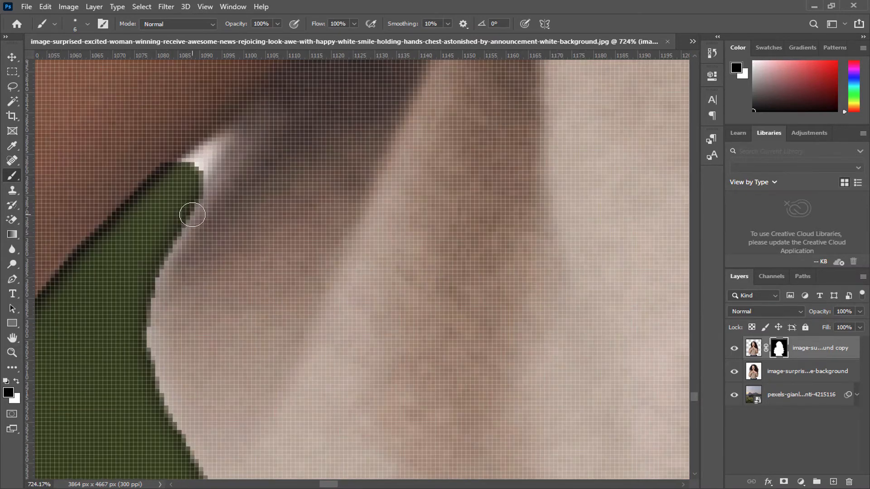
{"action": "key", "text": "bracketleft"}
{"action": "key", "text": "bracketleft"}
{"action": "key", "text": "bracketleft"}
{"action": "key", "text": "bracketleft"}
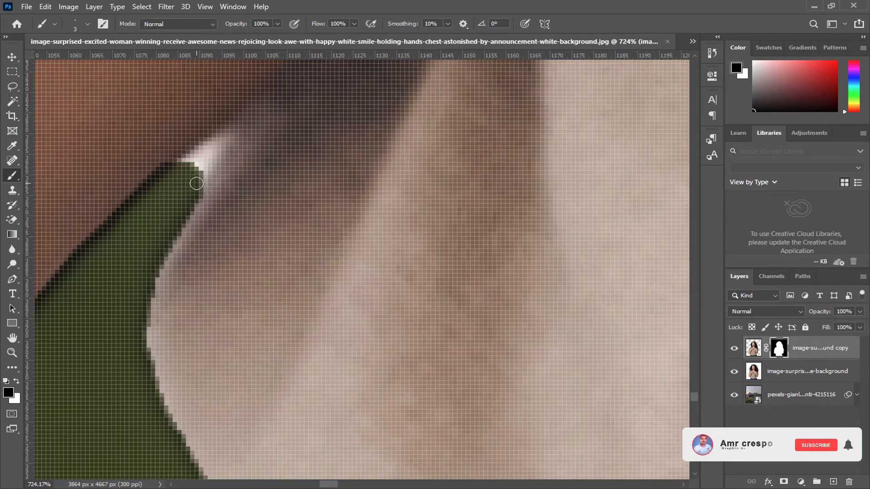
{"action": "mouse_move", "coordinate": [195, 165]}
{"action": "left_mouse_down"}
{"action": "mouse_move", "coordinate": [224, 141]}
{"action": "mouse_move", "coordinate": [197, 177]}
{"action": "mouse_move", "coordinate": [230, 140]}
{"action": "mouse_move", "coordinate": [176, 171]}
{"action": "mouse_move", "coordinate": [195, 163]}
{"action": "left_mouse_up"}
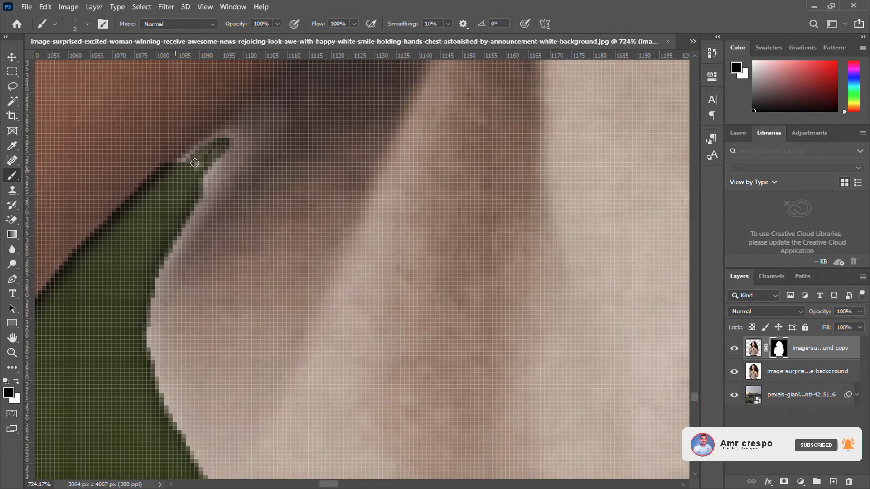
Step: Refine the tip of the gap between the left-side elbow and shirt by painting more black on the mask at 2 px
{"action": "scroll", "coordinate": [194, 185], "scroll_direction": "down", "scroll_amount": 10}
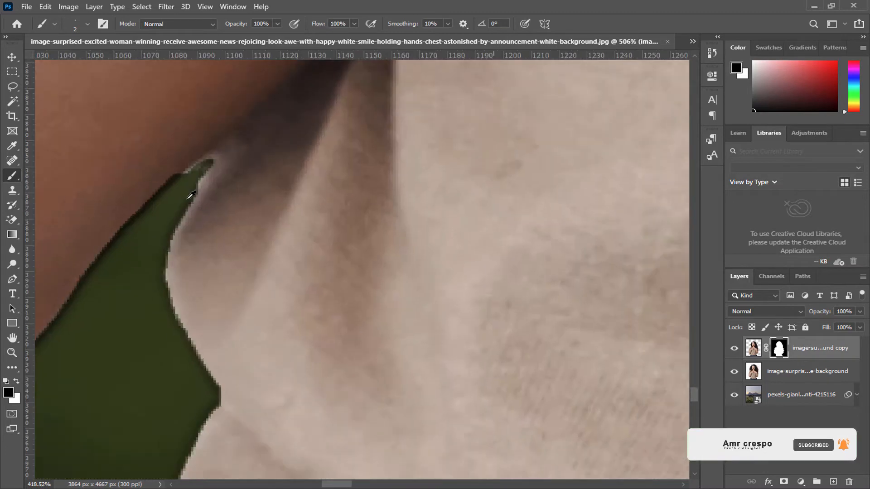
{"action": "scroll", "coordinate": [176, 215], "scroll_direction": "down", "scroll_amount": 6}
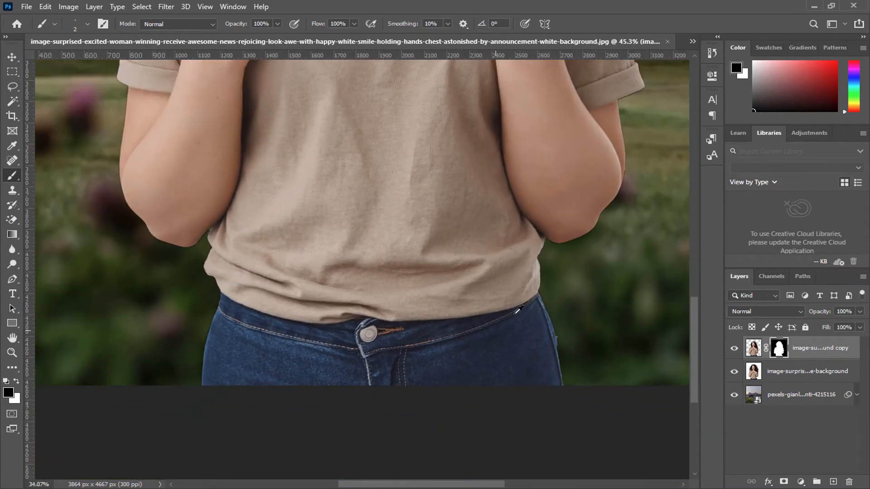
{"action": "scroll", "coordinate": [305, 258], "scroll_direction": "up", "scroll_amount": 10}
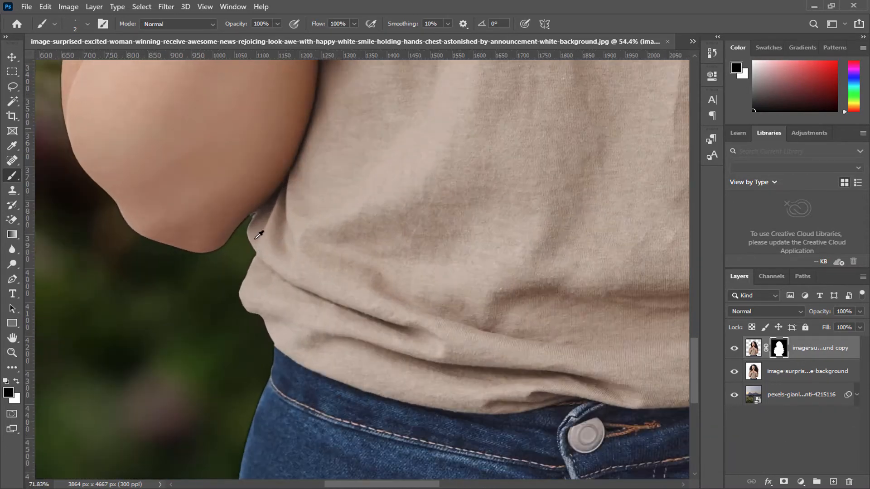
{"action": "scroll", "coordinate": [271, 219], "scroll_direction": "up", "scroll_amount": 7}
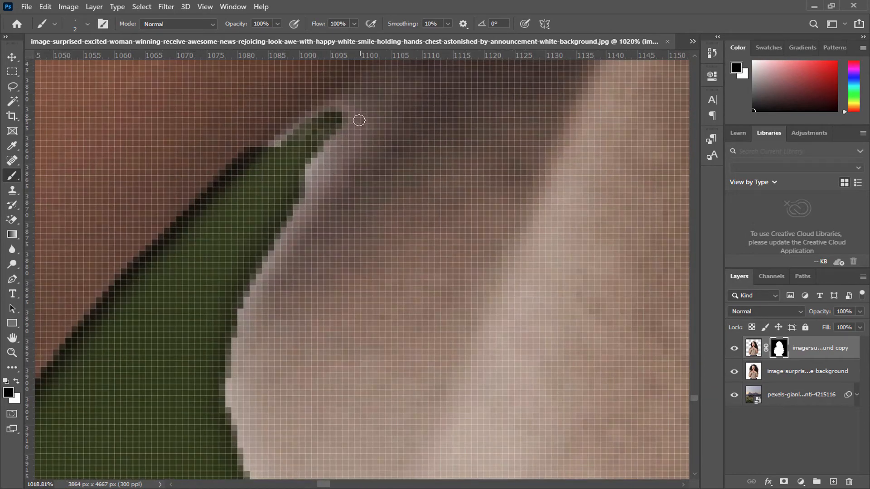
{"action": "mouse_move", "coordinate": [358, 120]}
{"action": "left_mouse_down"}
{"action": "mouse_move", "coordinate": [295, 194]}
{"action": "mouse_move", "coordinate": [353, 120]}
{"action": "mouse_move", "coordinate": [327, 110]}
{"action": "mouse_move", "coordinate": [279, 138]}
{"action": "mouse_move", "coordinate": [286, 150]}
{"action": "mouse_move", "coordinate": [316, 145]}
{"action": "mouse_move", "coordinate": [315, 161]}
{"action": "mouse_move", "coordinate": [344, 126]}
{"action": "left_mouse_up"}
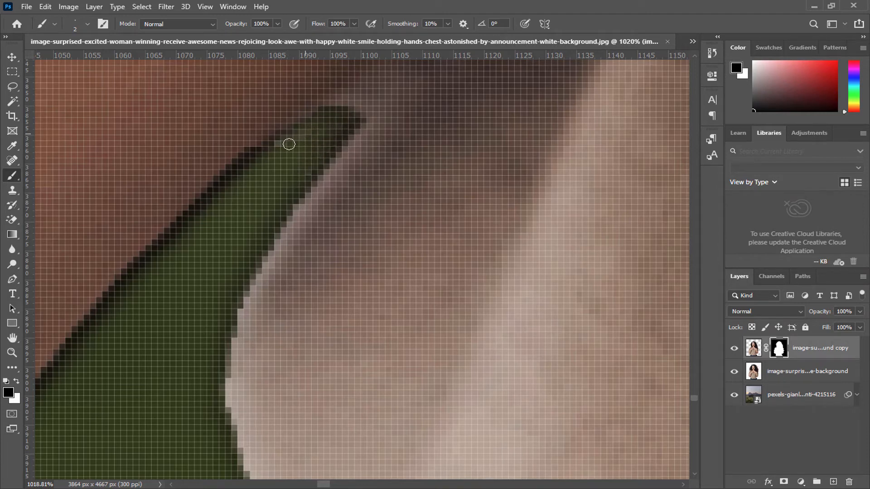
{"action": "scroll", "coordinate": [275, 146], "scroll_direction": "down", "scroll_amount": 5}
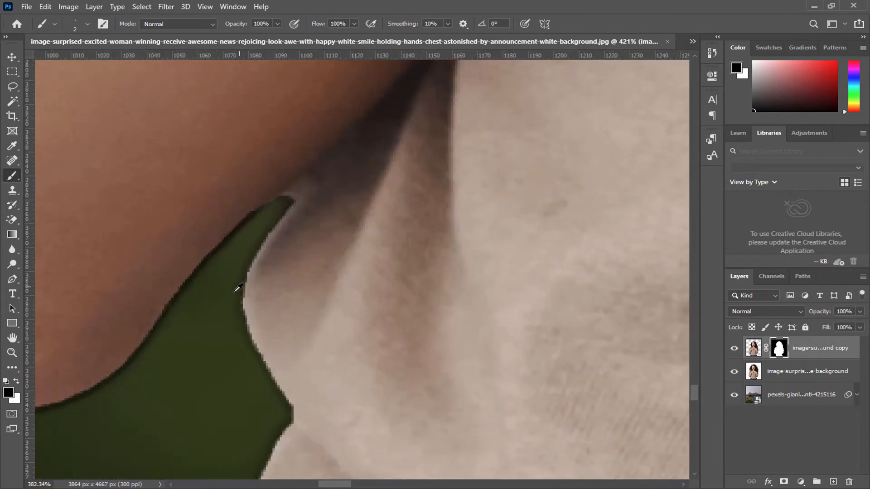
{"action": "scroll", "coordinate": [235, 259], "scroll_direction": "up", "scroll_amount": 4}
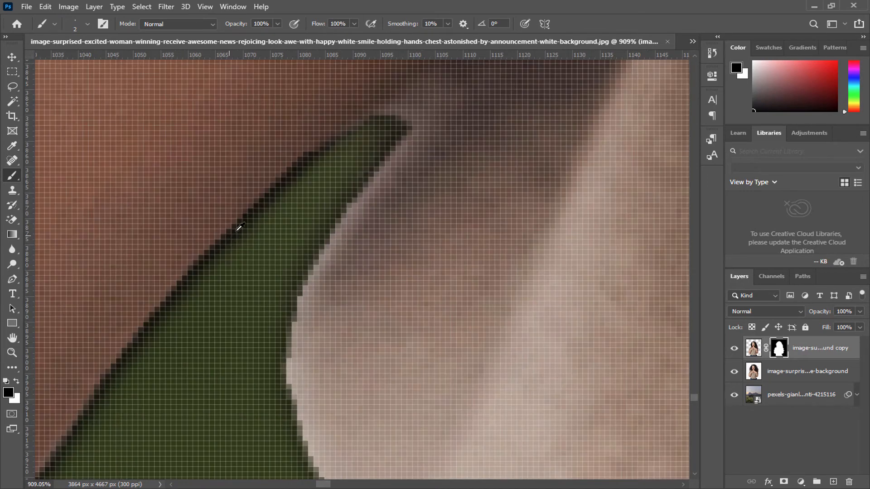
{"action": "double_click", "coordinate": [12, 338]}
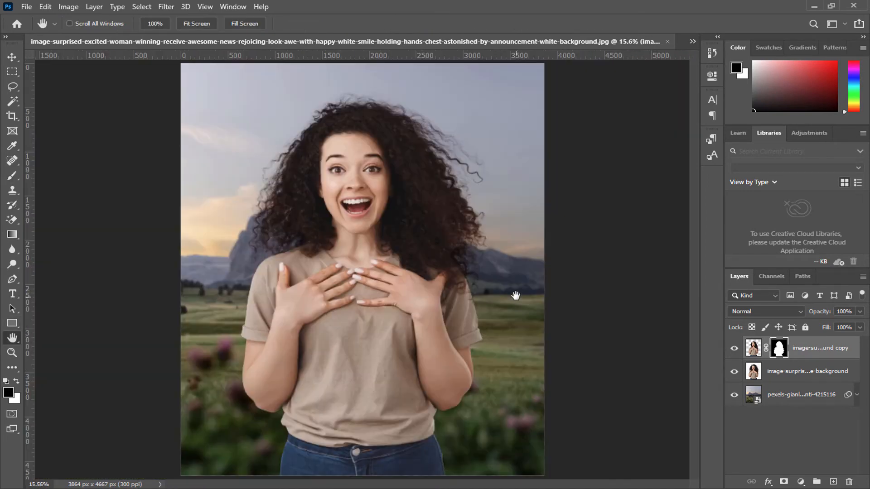
Step: Add a layer mask to the Multiply woman layer and mask its edge around the jeans and lower shirt using a black 136 px Hard Round brush
{"action": "left_click", "coordinate": [786, 371]}
{"action": "left_click", "coordinate": [783, 481]}
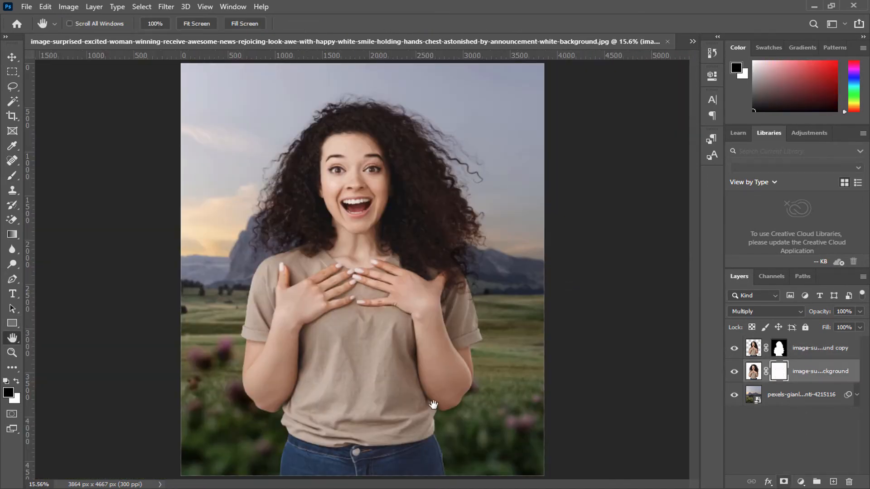
{"action": "scroll", "coordinate": [351, 397], "scroll_direction": "up", "scroll_amount": 2}
{"action": "scroll", "coordinate": [233, 415], "scroll_direction": "up", "scroll_amount": 7}
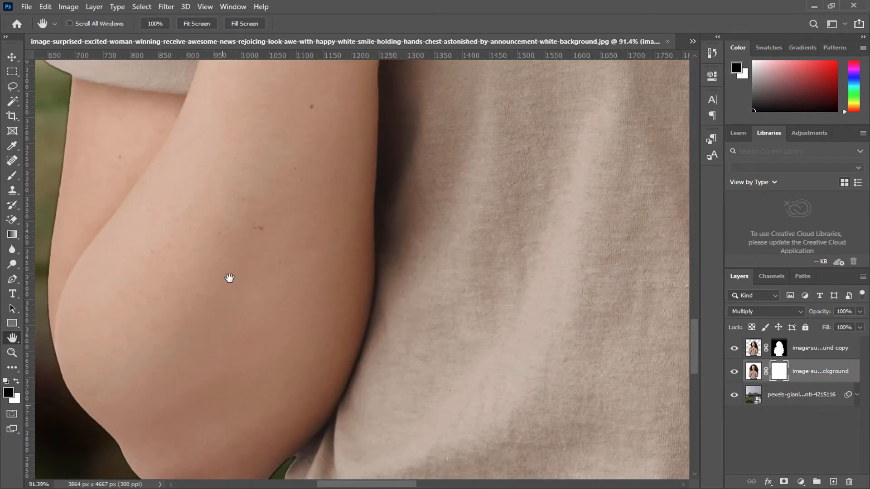
{"action": "left_click_drag", "start_coordinate": [218, 406], "coordinate": [249, 138]}
{"action": "scroll", "coordinate": [252, 150], "scroll_direction": "down", "scroll_amount": 3}
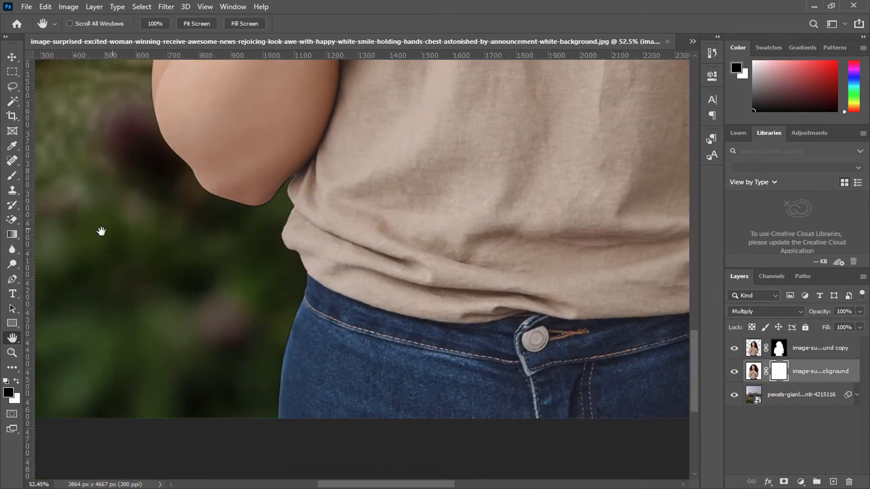
{"action": "left_click", "coordinate": [13, 176]}
{"action": "right_click", "coordinate": [160, 314]}
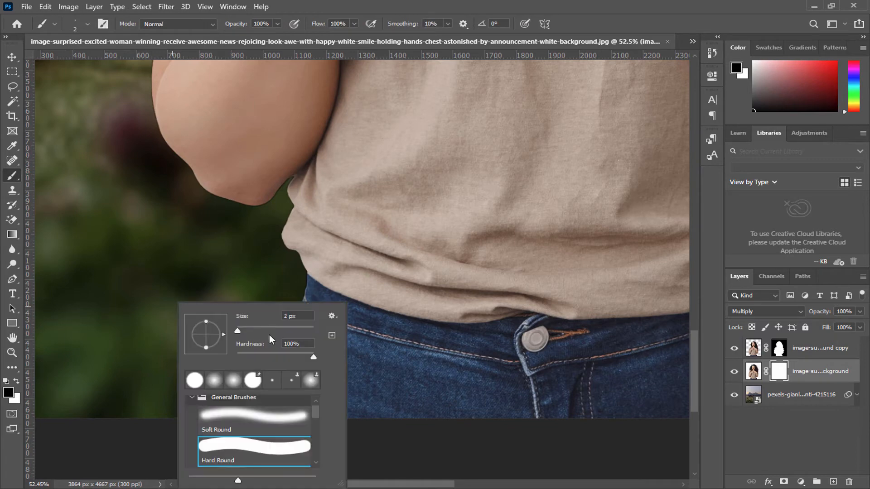
{"action": "left_click_drag", "start_coordinate": [268, 333], "coordinate": [282, 331]}
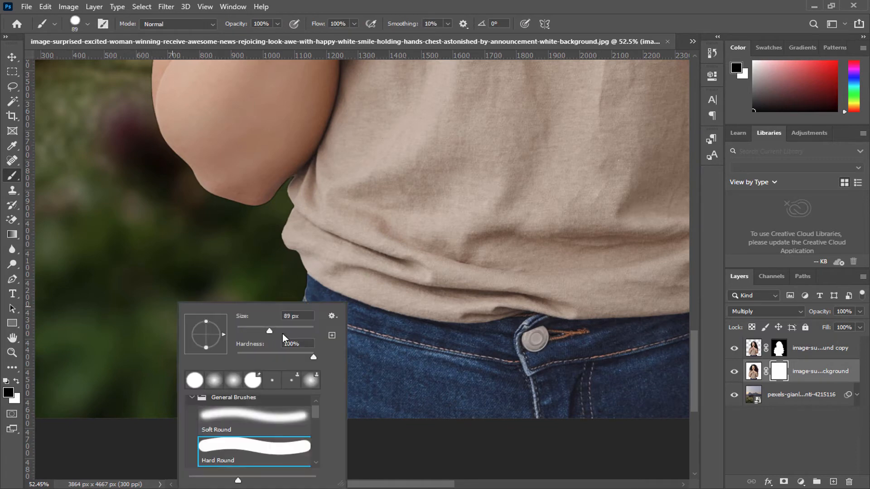
{"action": "left_click", "coordinate": [8, 394]}
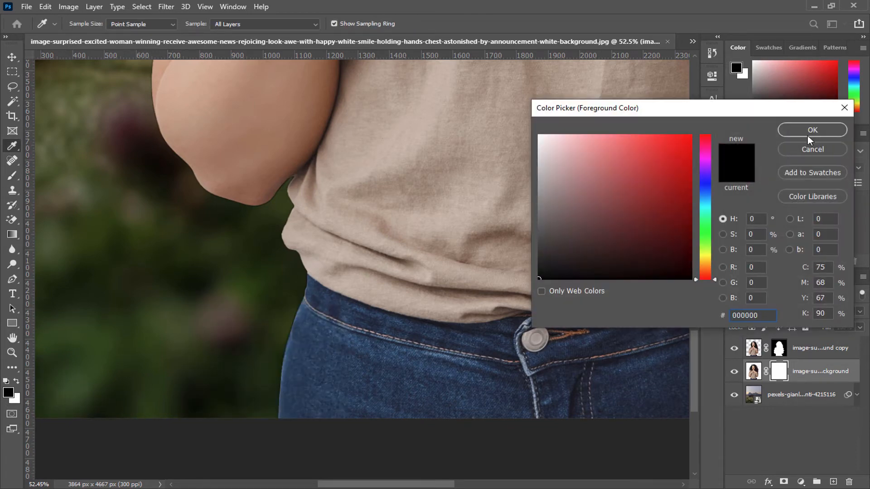
{"action": "left_click", "coordinate": [807, 135]}
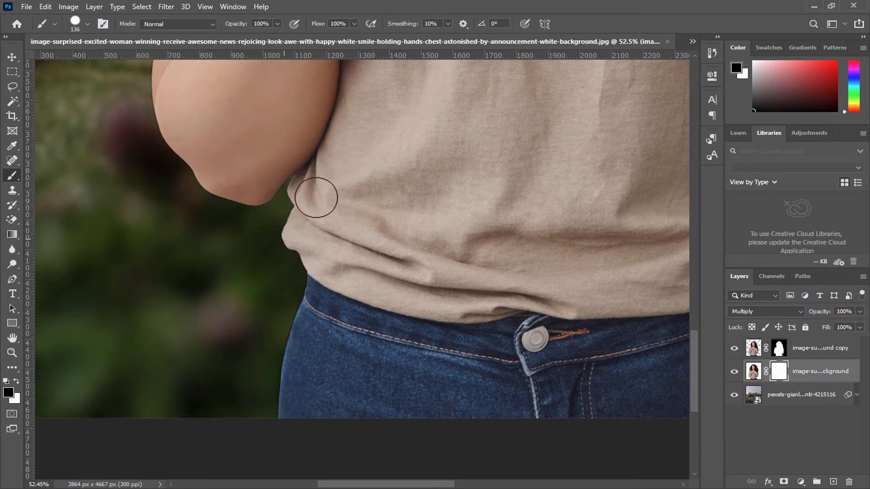
{"action": "scroll", "coordinate": [291, 340], "scroll_direction": "down", "scroll_amount": 3}
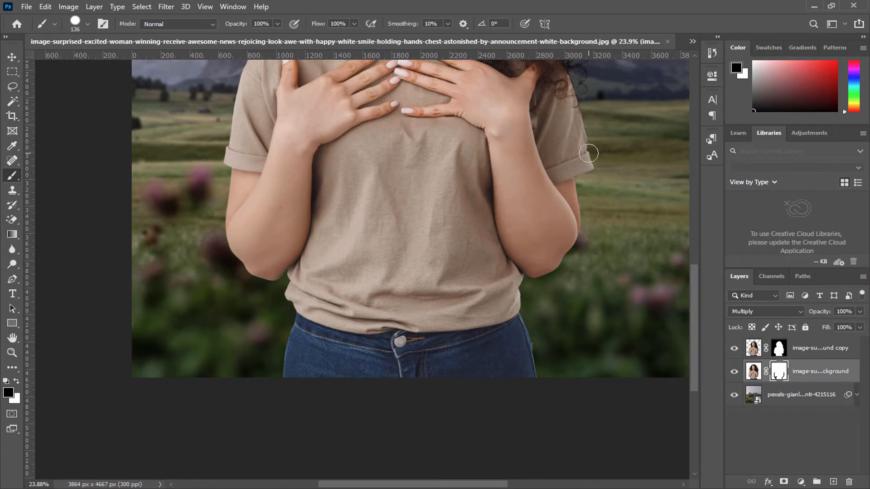
Step: Mask out the Multiply layer's dark fringe along the right-side sleeve cuff and arm with the 136 px black brush
{"action": "scroll", "coordinate": [588, 153], "scroll_direction": "down", "scroll_amount": 2}
{"action": "scroll", "coordinate": [591, 181], "scroll_direction": "up", "scroll_amount": 5}
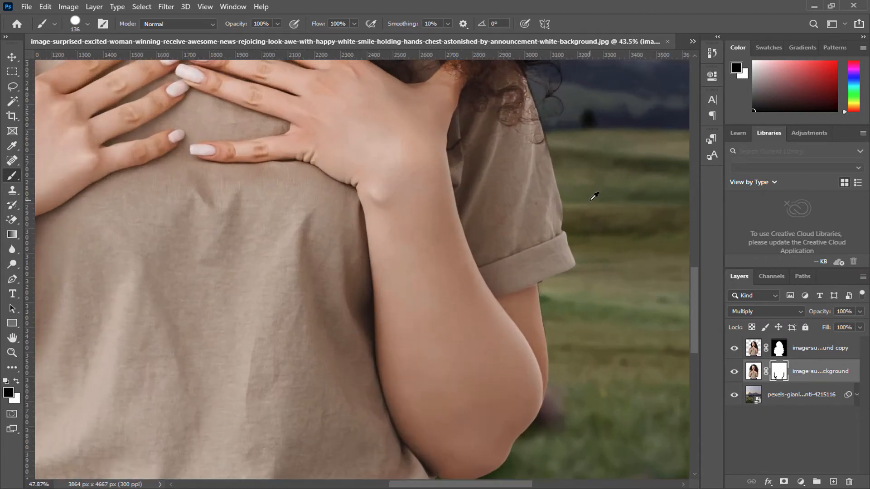
{"action": "scroll", "coordinate": [594, 195], "scroll_direction": "up", "scroll_amount": 2}
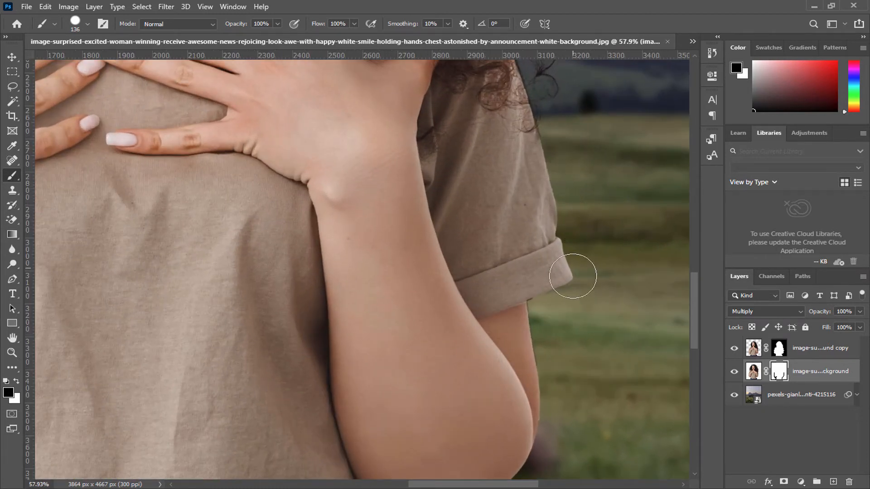
{"action": "scroll", "coordinate": [575, 268], "scroll_direction": "down", "scroll_amount": 5}
{"action": "left_click_drag", "start_coordinate": [303, 229], "coordinate": [335, 283]}
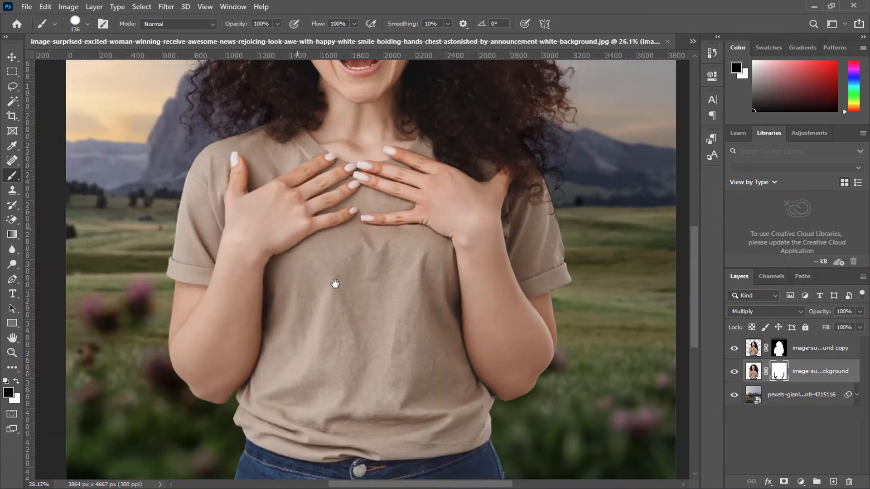
Step: Paint black on the Multiply layer's mask along the left-side shoulder and sleeve edge
{"action": "scroll", "coordinate": [335, 283], "scroll_direction": "up", "scroll_amount": 3}
{"action": "scroll", "coordinate": [272, 243], "scroll_direction": "up", "scroll_amount": 5}
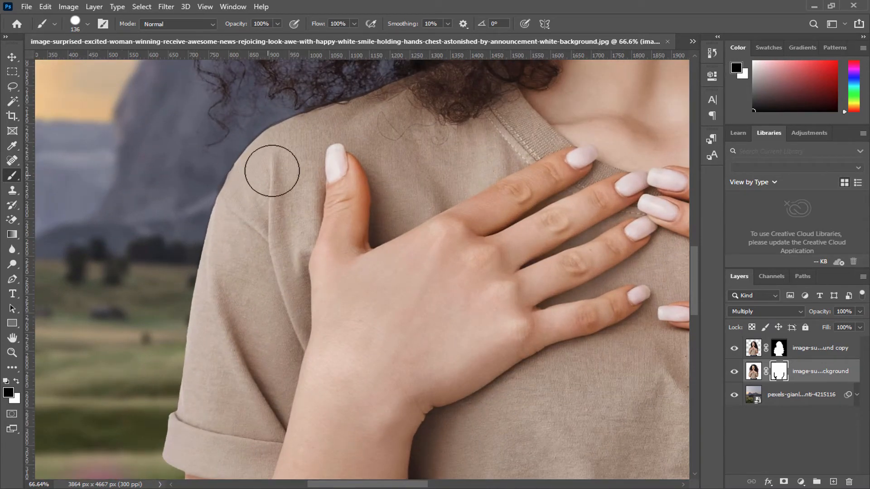
{"action": "mouse_move", "coordinate": [272, 171]}
{"action": "left_mouse_down"}
{"action": "mouse_move", "coordinate": [287, 140]}
{"action": "mouse_move", "coordinate": [255, 167]}
{"action": "mouse_move", "coordinate": [205, 262]}
{"action": "left_mouse_up"}
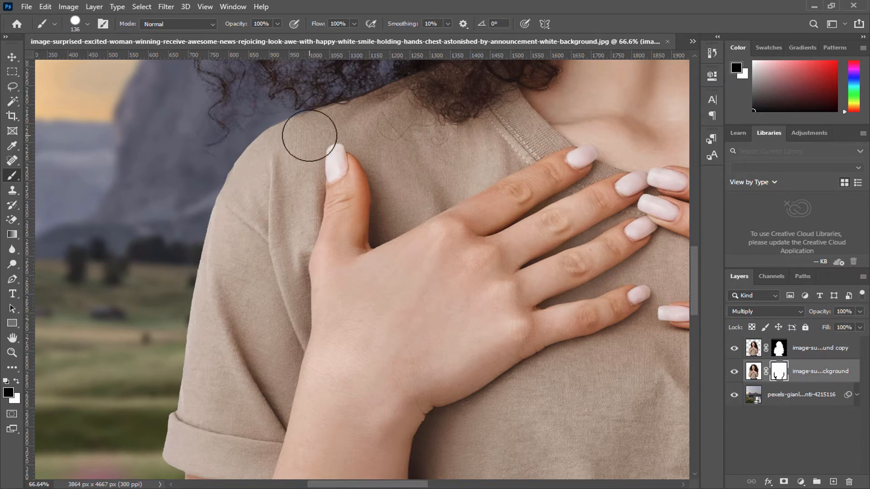
{"action": "scroll", "coordinate": [291, 153], "scroll_direction": "down", "scroll_amount": 3}
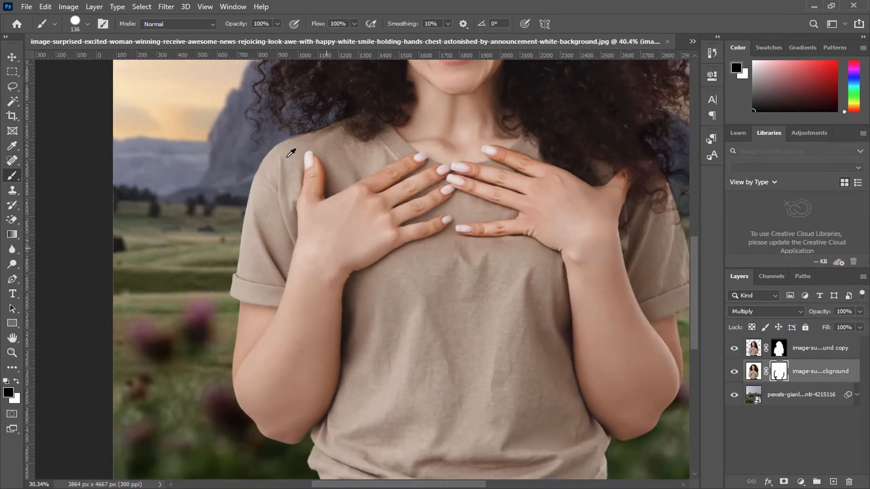
{"action": "scroll", "coordinate": [291, 152], "scroll_direction": "down", "scroll_amount": 5}
{"action": "scroll", "coordinate": [521, 174], "scroll_direction": "up", "scroll_amount": 10}
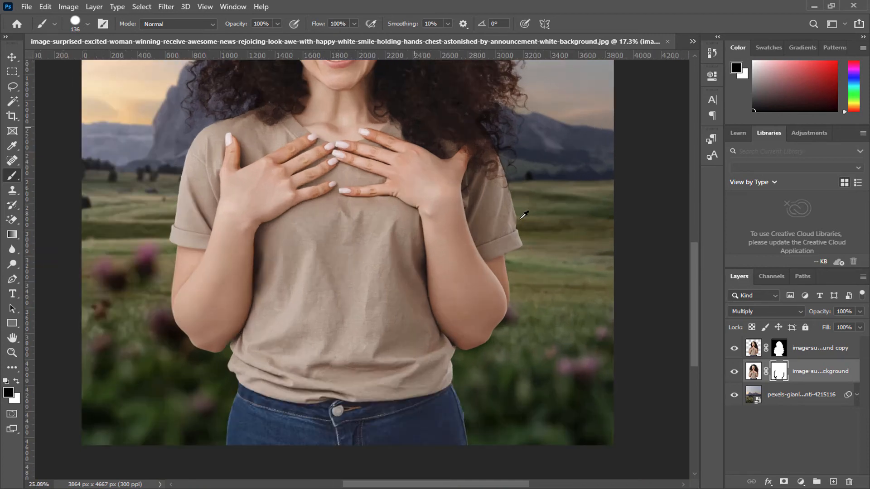
Step: Clean the right-side upper sleeve edge below the curls on the Multiply layer's mask, and switch to a 136 px Soft Round brush
{"action": "scroll", "coordinate": [506, 169], "scroll_direction": "up", "scroll_amount": 2}
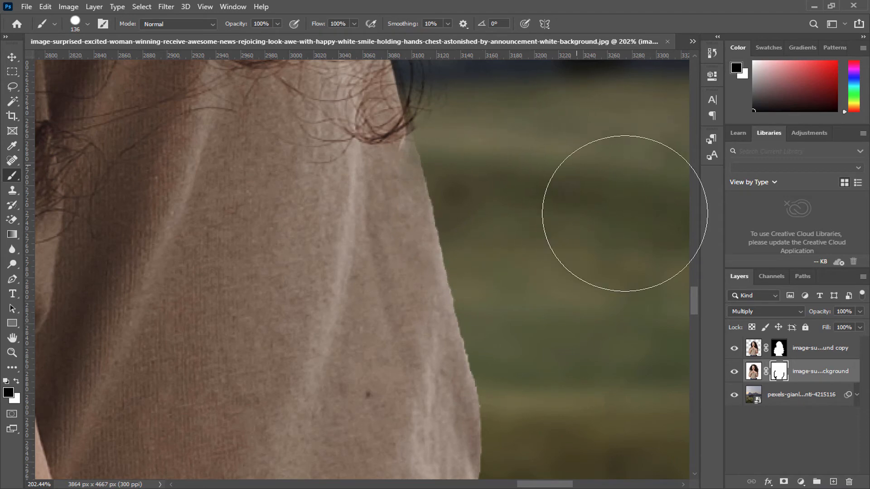
{"action": "scroll", "coordinate": [602, 347], "scroll_direction": "down", "scroll_amount": 4}
{"action": "scroll", "coordinate": [602, 347], "scroll_direction": "down", "scroll_amount": 4}
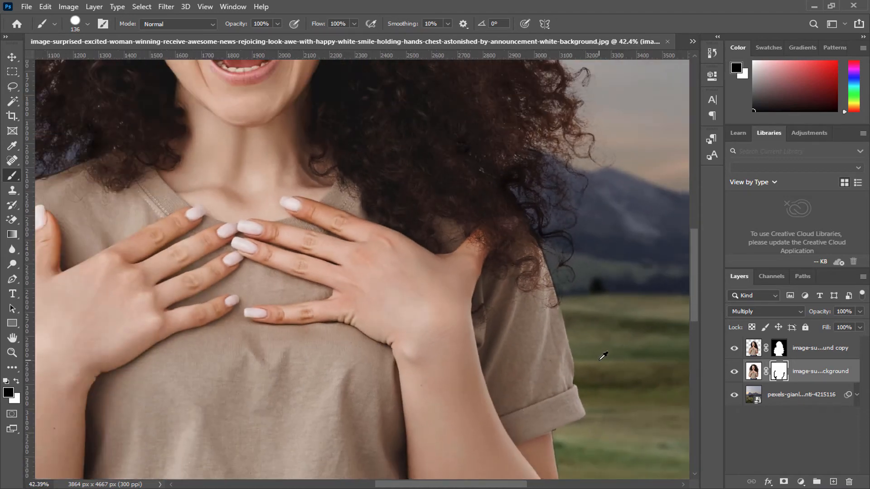
{"action": "right_click", "coordinate": [599, 360]}
{"action": "left_click", "coordinate": [641, 418]}
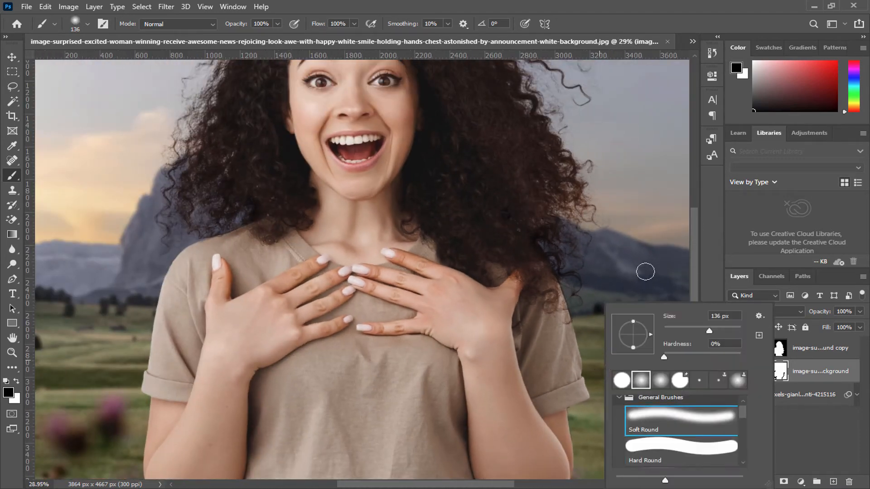
{"action": "key", "text": "Return"}
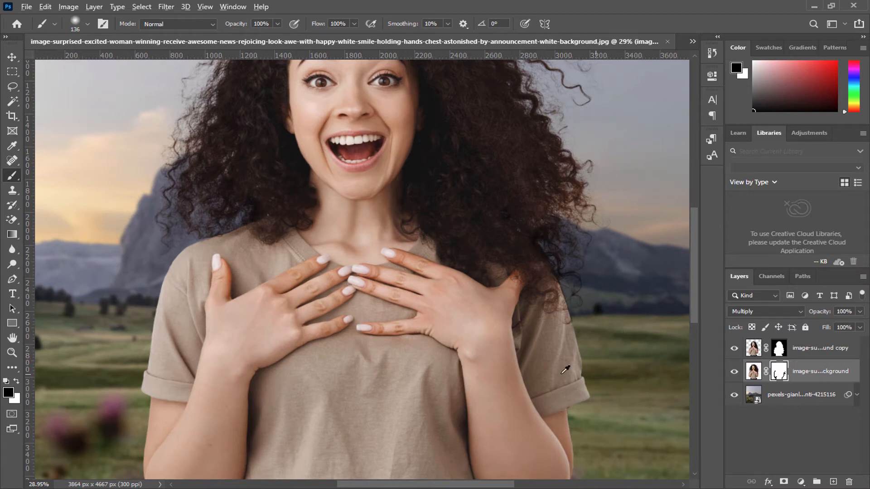
{"action": "key", "text": "ctrl+0"}
{"action": "key", "text": "h"}
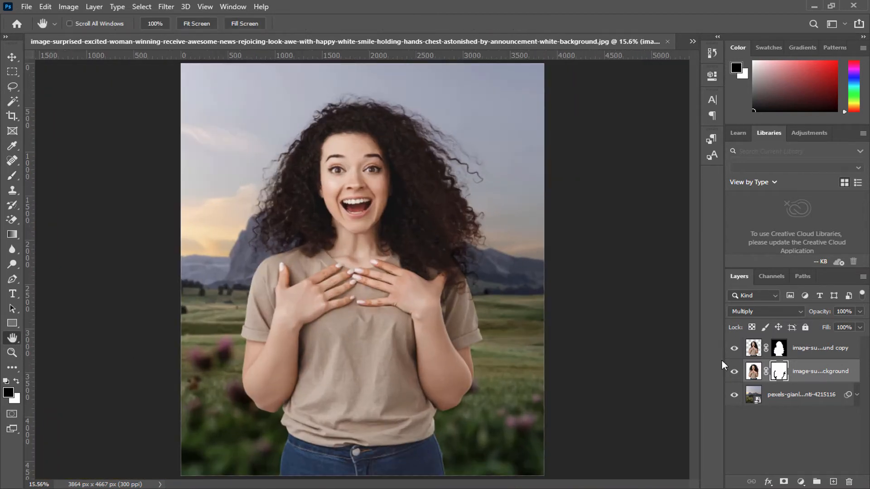
Step: Group the two woman layers and compare the image with the group hidden and shown
{"action": "left_click", "coordinate": [817, 359], "text": "shift"}
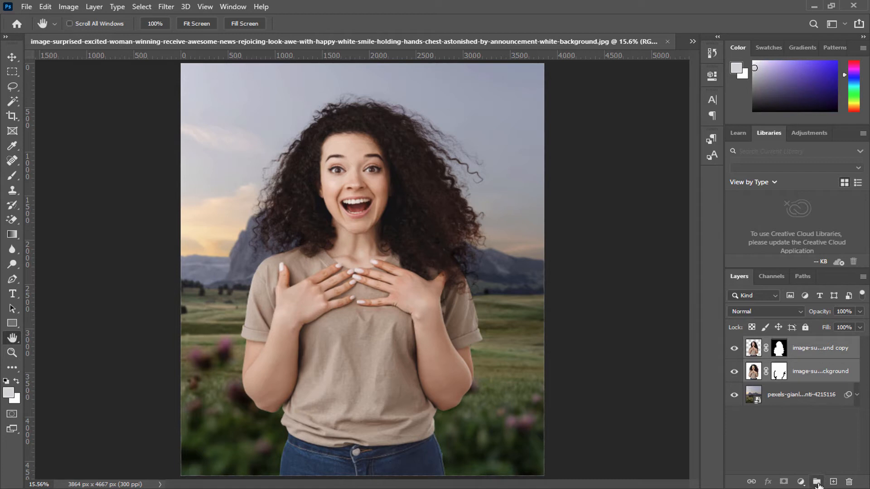
{"action": "left_click", "coordinate": [817, 482]}
{"action": "left_click", "coordinate": [733, 343]}
{"action": "left_click", "coordinate": [734, 344]}
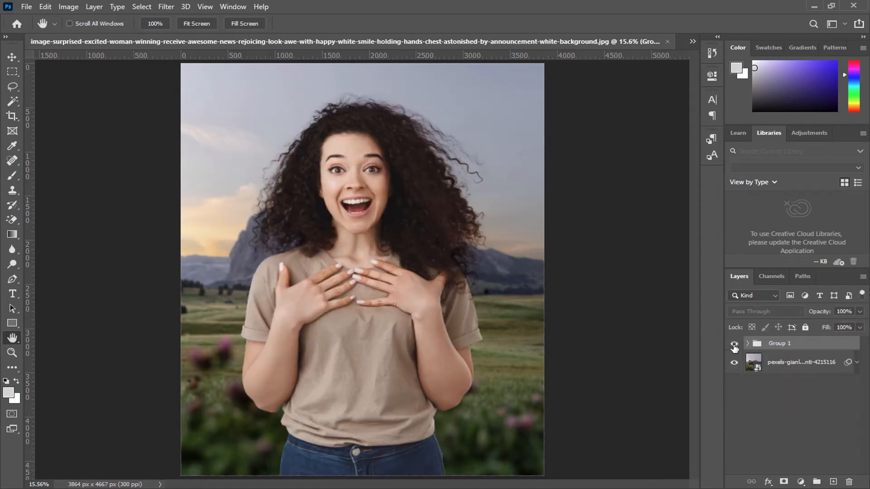
{"action": "left_click", "coordinate": [734, 343]}
{"action": "left_click", "coordinate": [734, 344]}
Step: Convert the top woman copy layer inside the group to a Smart Object
{"action": "left_click", "coordinate": [748, 343]}
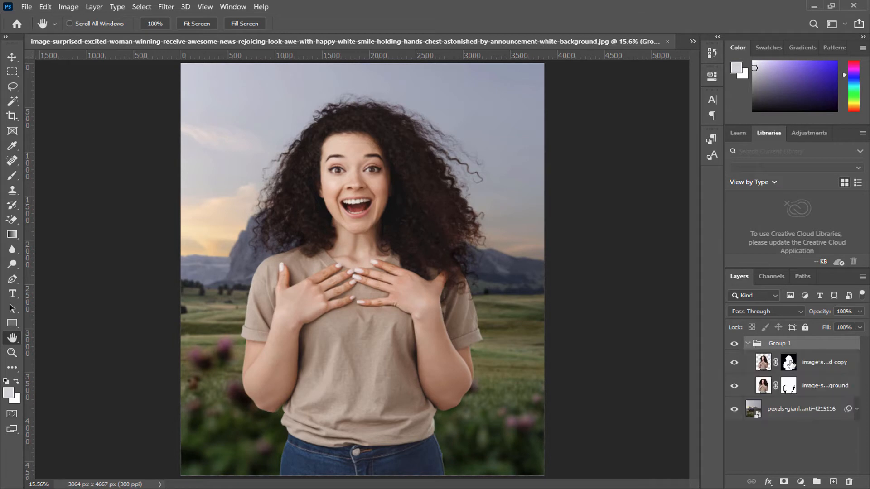
{"action": "right_click", "coordinate": [823, 372]}
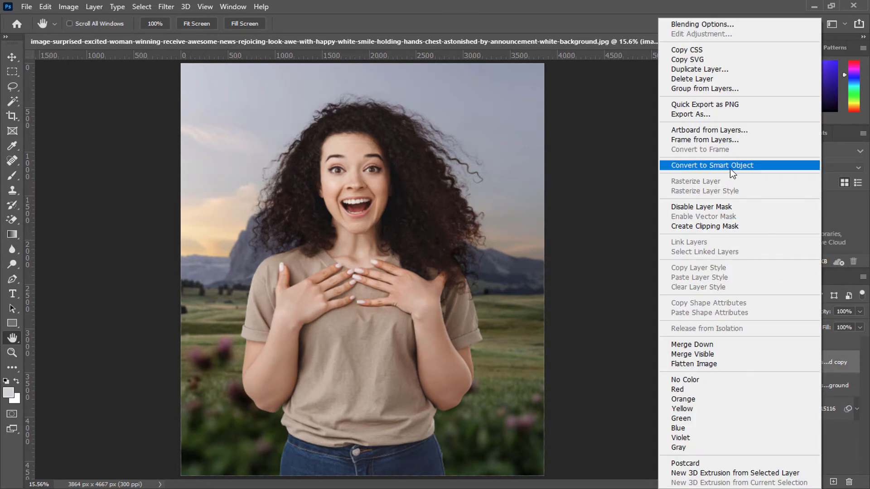
{"action": "left_click", "coordinate": [728, 166]}
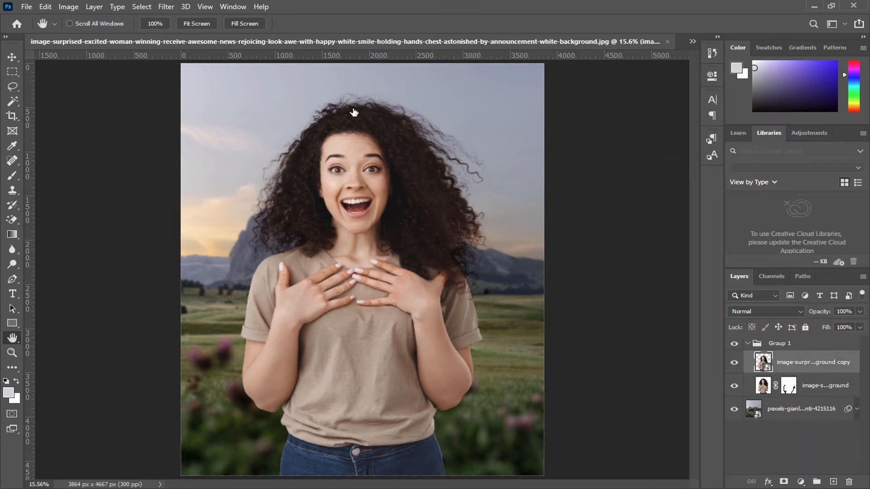
Step: Apply a Gaussian Blur with a 10.0 pixel radius to the top woman copy layer and invert the smart filter mask to black
{"action": "left_click", "coordinate": [185, 6]}
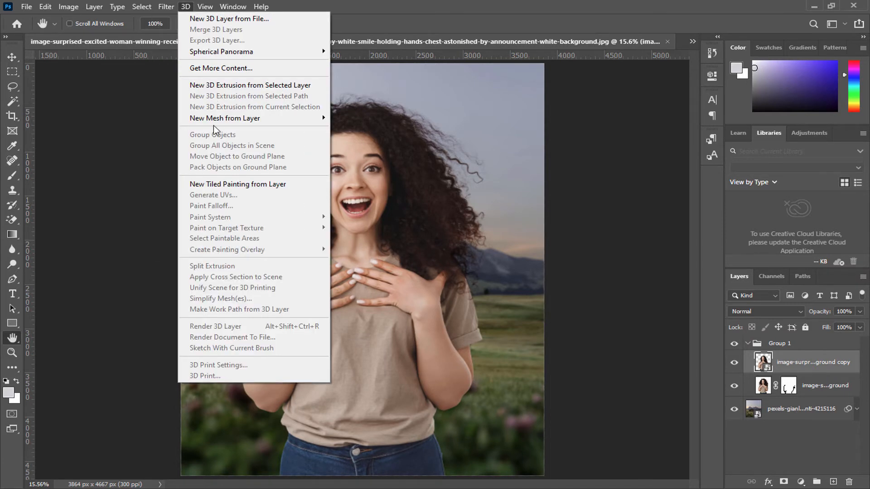
{"action": "mouse_move", "coordinate": [166, 7]}
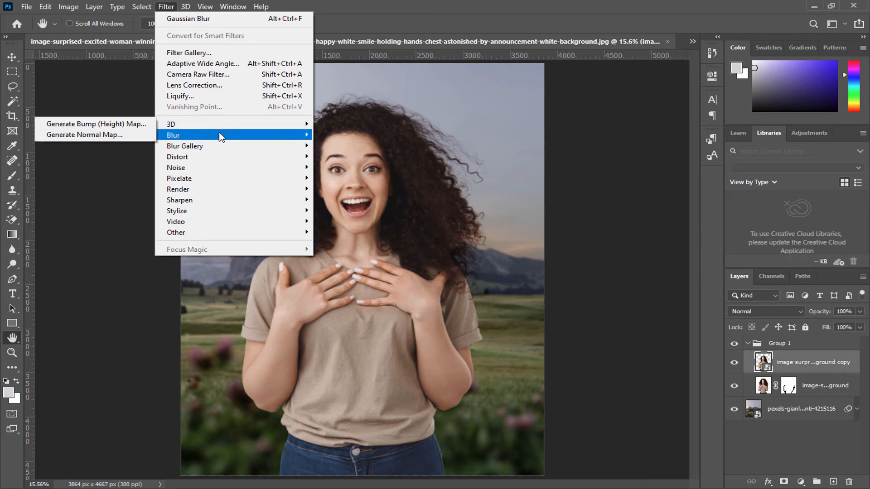
{"action": "mouse_move", "coordinate": [212, 136]}
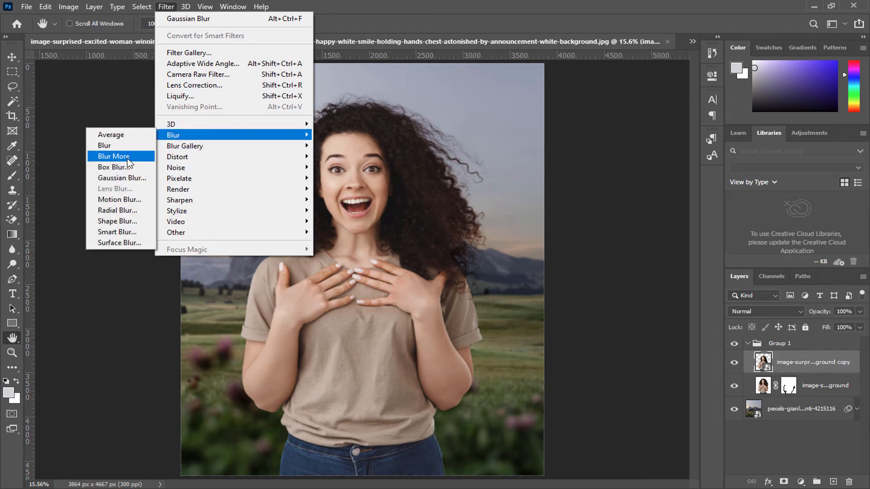
{"action": "left_click", "coordinate": [121, 178]}
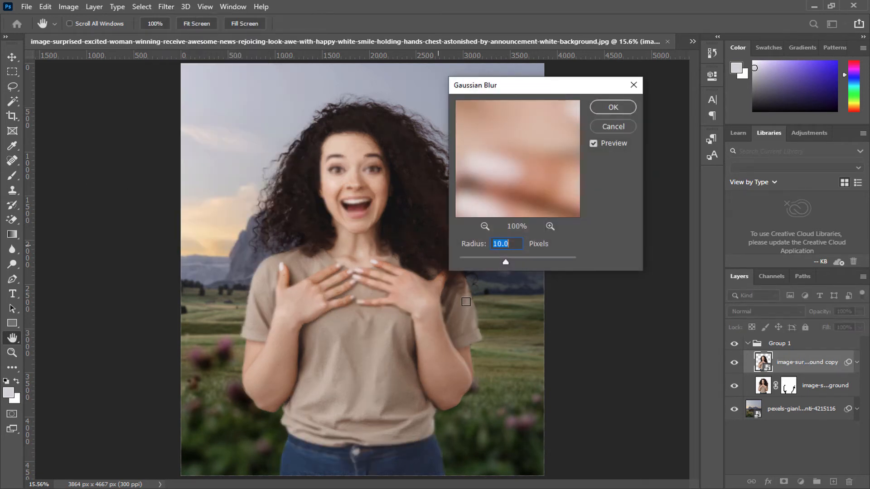
{"action": "left_click", "coordinate": [609, 109]}
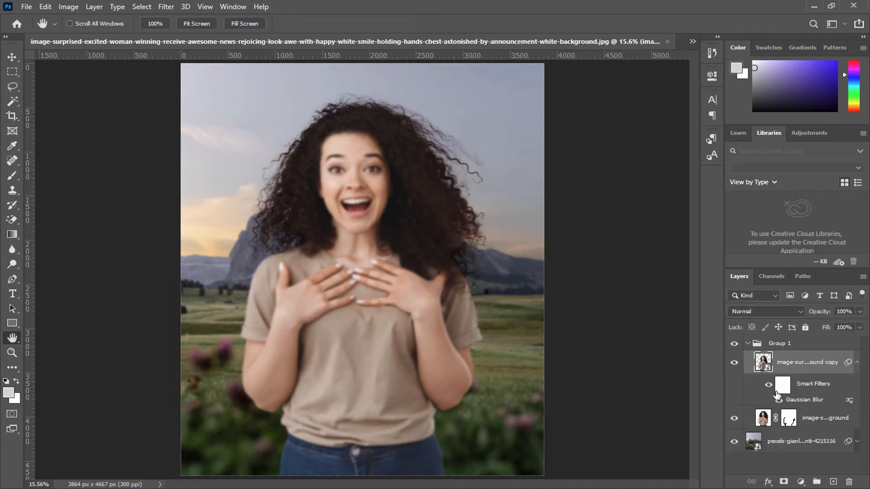
{"action": "left_click", "coordinate": [773, 386]}
{"action": "key", "text": "ctrl+i"}
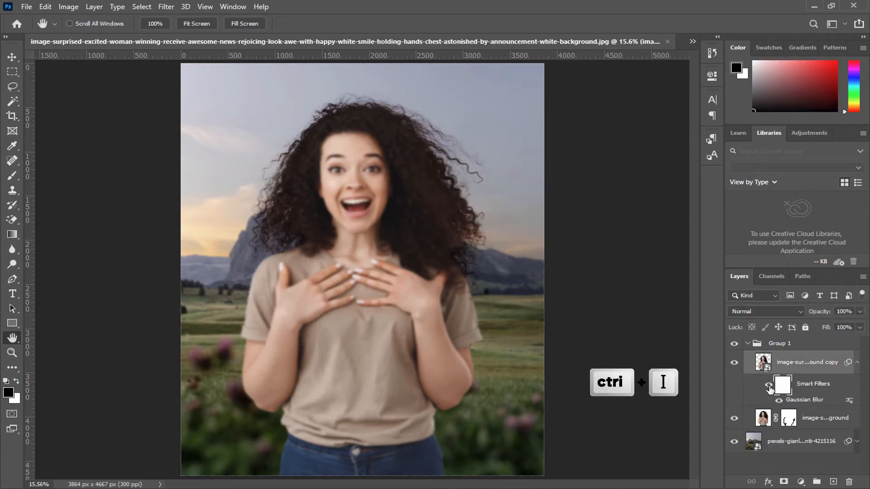
Step: Reveal the blur over the jeans by painting white on the smart filter mask with an enlarged Soft Round brush
{"action": "left_click", "coordinate": [13, 175]}
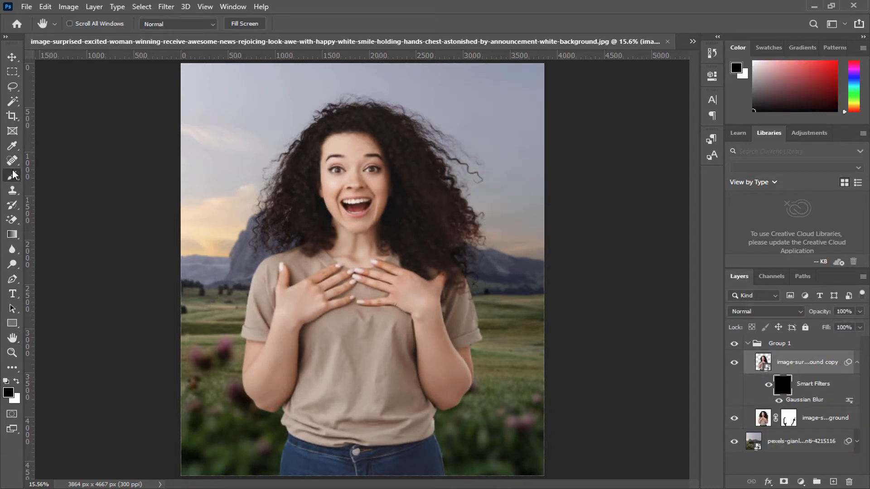
{"action": "scroll", "coordinate": [358, 333], "scroll_direction": "up", "scroll_amount": 2}
{"action": "scroll", "coordinate": [359, 333], "scroll_direction": "up", "scroll_amount": 3}
{"action": "left_click_drag", "start_coordinate": [361, 317], "coordinate": [387, 91]}
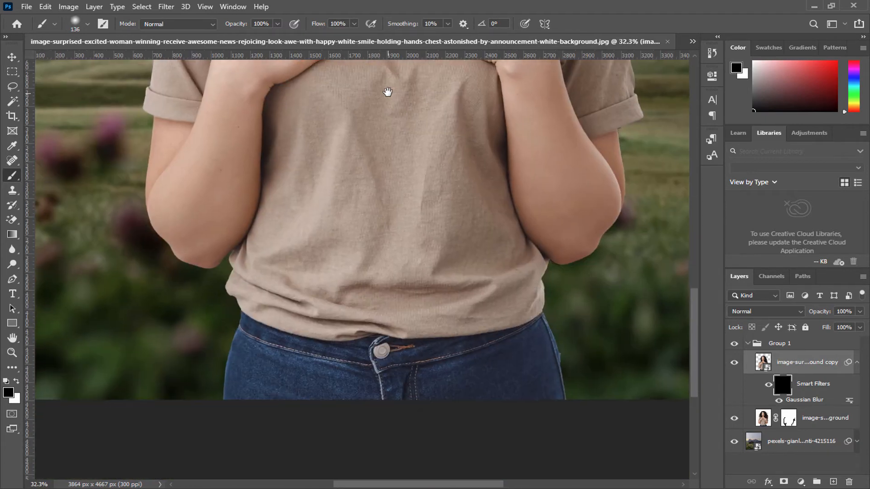
{"action": "scroll", "coordinate": [443, 341], "scroll_direction": "down", "scroll_amount": 5}
{"action": "right_click", "coordinate": [439, 340]}
{"action": "left_click", "coordinate": [431, 337]}
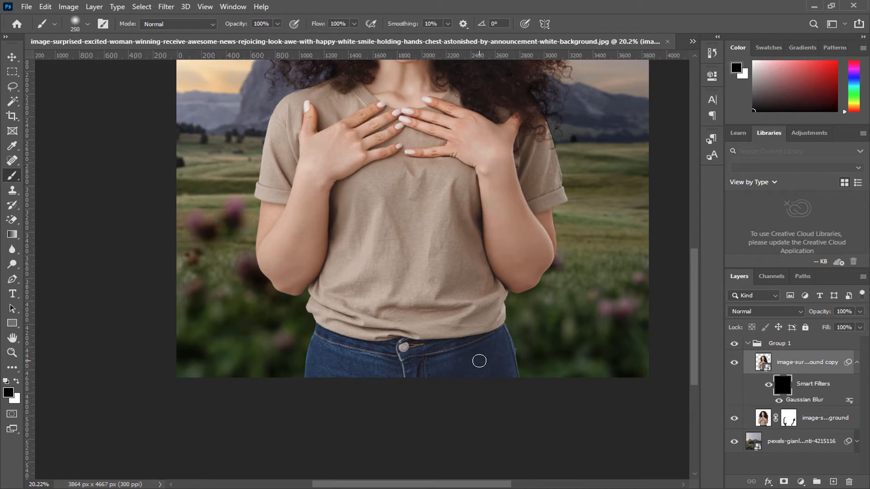
{"action": "key", "text": "bracketright"}
{"action": "key", "text": "bracketright"}
{"action": "key", "text": "bracketright"}
{"action": "key", "text": "bracketright"}
{"action": "left_click", "coordinate": [16, 383]}
{"action": "mouse_move", "coordinate": [534, 360]}
{"action": "left_mouse_down"}
{"action": "mouse_move", "coordinate": [489, 381]}
{"action": "mouse_move", "coordinate": [544, 356]}
{"action": "mouse_move", "coordinate": [496, 356]}
{"action": "mouse_move", "coordinate": [508, 350]}
{"action": "mouse_move", "coordinate": [424, 377]}
{"action": "mouse_move", "coordinate": [418, 367]}
{"action": "mouse_move", "coordinate": [318, 375]}
{"action": "mouse_move", "coordinate": [358, 356]}
{"action": "mouse_move", "coordinate": [260, 354]}
{"action": "mouse_move", "coordinate": [284, 362]}
{"action": "mouse_move", "coordinate": [271, 376]}
{"action": "mouse_move", "coordinate": [293, 358]}
{"action": "mouse_move", "coordinate": [282, 393]}
{"action": "left_mouse_up"}
Step: Reveal the blur along the outer edges of the shirt, arms and sleeves with a white Soft Round brush reduced to 250 px
{"action": "key", "text": "bracketleft"}
{"action": "key", "text": "bracketleft"}
{"action": "key", "text": "bracketleft"}
{"action": "key", "text": "bracketleft"}
{"action": "key", "text": "bracketleft"}
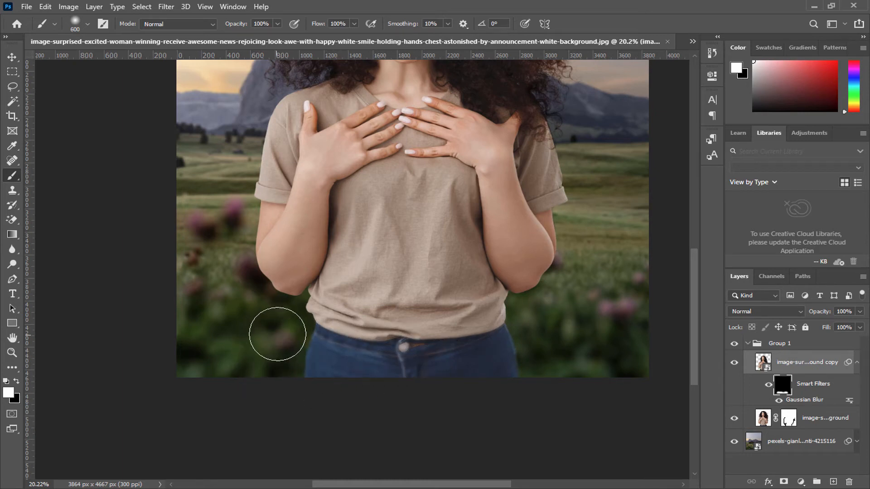
{"action": "mouse_move", "coordinate": [302, 311]}
{"action": "left_mouse_down"}
{"action": "mouse_move", "coordinate": [300, 299]}
{"action": "mouse_move", "coordinate": [272, 300]}
{"action": "mouse_move", "coordinate": [259, 282]}
{"action": "mouse_move", "coordinate": [247, 246]}
{"action": "mouse_move", "coordinate": [248, 166]}
{"action": "left_mouse_up"}
{"action": "mouse_move", "coordinate": [509, 292]}
{"action": "left_mouse_down"}
{"action": "mouse_move", "coordinate": [524, 301]}
{"action": "mouse_move", "coordinate": [557, 278]}
{"action": "mouse_move", "coordinate": [568, 229]}
{"action": "left_mouse_up"}
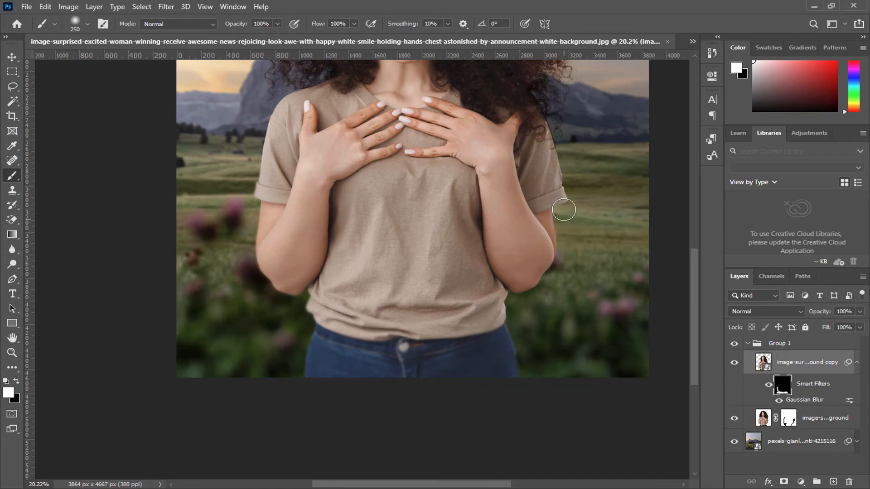
Step: Compare the woman copy layer with and without its smart filter blur and collapse its filter list
{"action": "scroll", "coordinate": [506, 256], "scroll_direction": "down", "scroll_amount": 2}
{"action": "scroll", "coordinate": [506, 256], "scroll_direction": "down", "scroll_amount": 1}
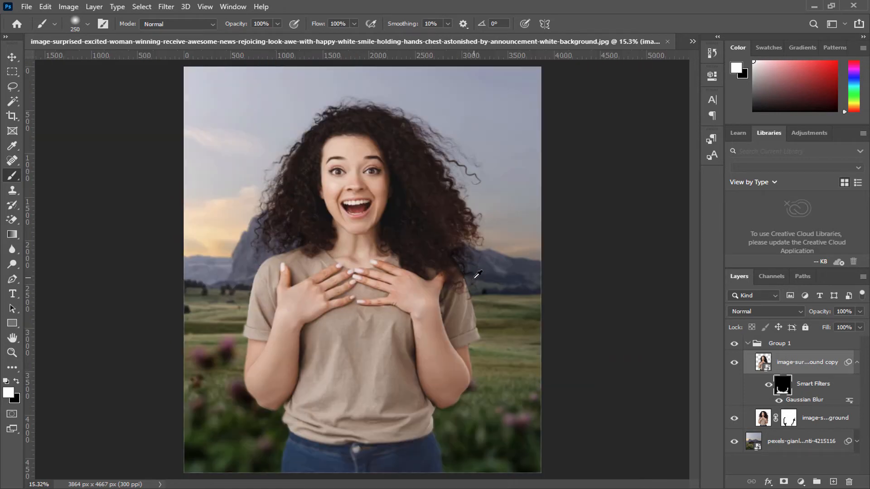
{"action": "scroll", "coordinate": [439, 316], "scroll_direction": "up", "scroll_amount": 1}
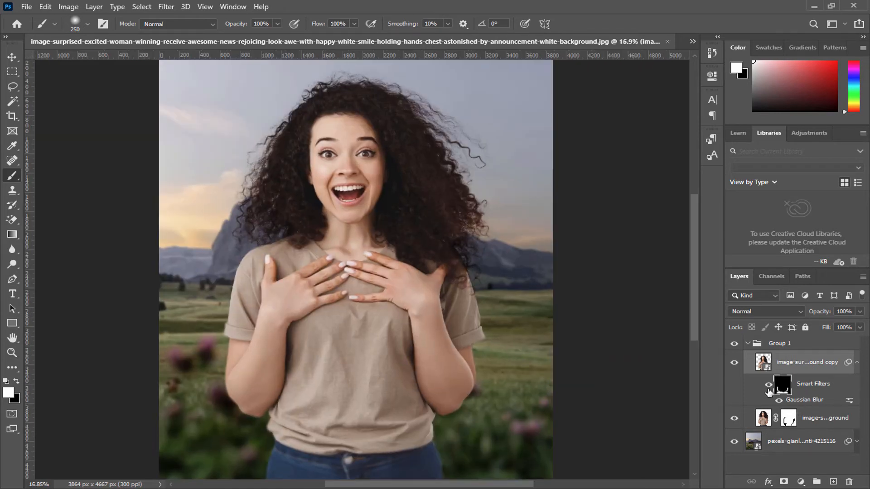
{"action": "left_click", "coordinate": [768, 387]}
{"action": "left_click", "coordinate": [768, 387]}
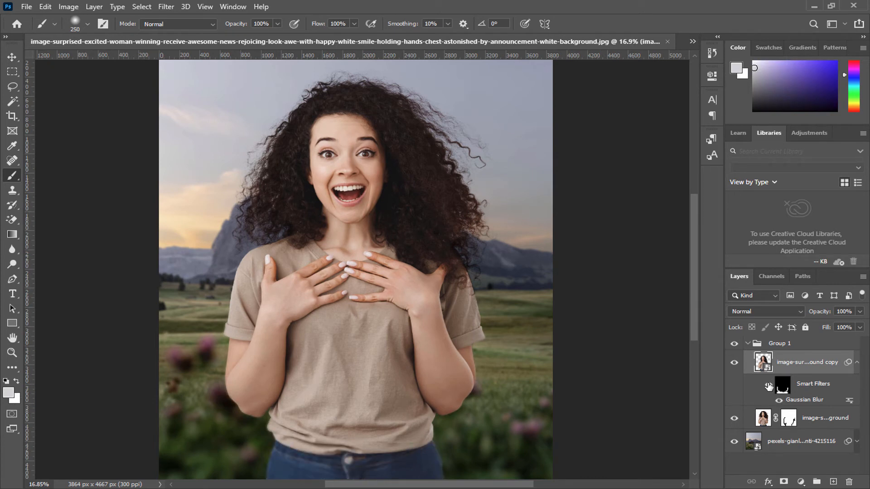
{"action": "left_click", "coordinate": [856, 363]}
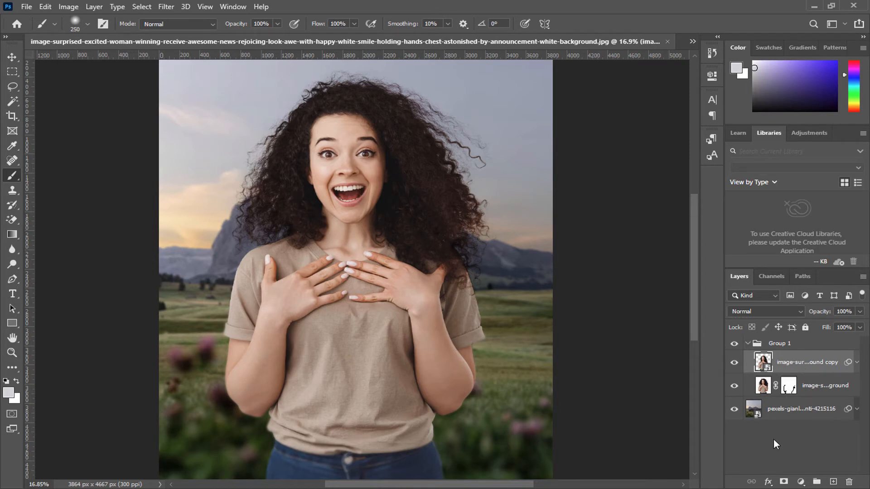
Step: Add a Curves adjustment clipped to the woman copy layer and pull the RGB midtones down slightly to darken her
{"action": "left_click", "coordinate": [801, 483]}
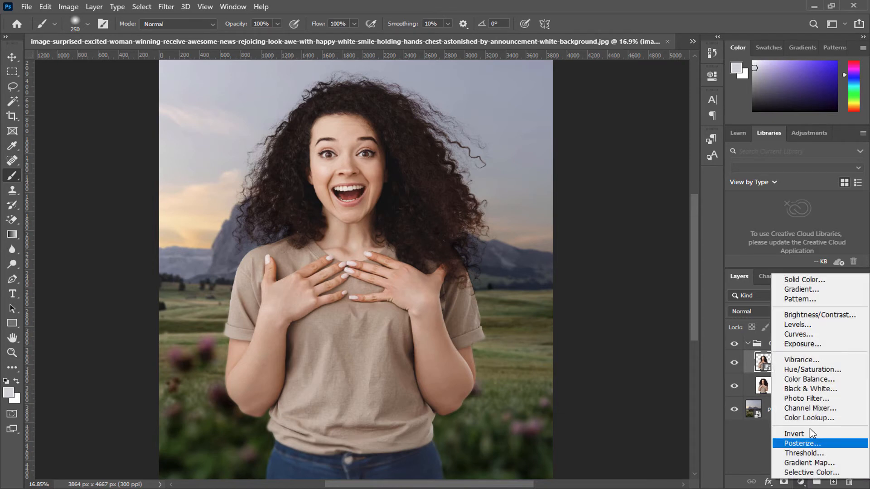
{"action": "left_click", "coordinate": [796, 336]}
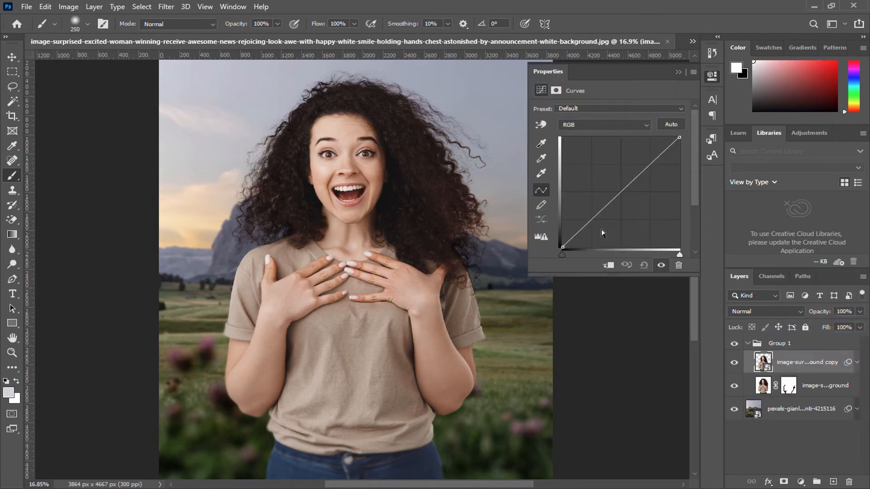
{"action": "left_click", "coordinate": [609, 266]}
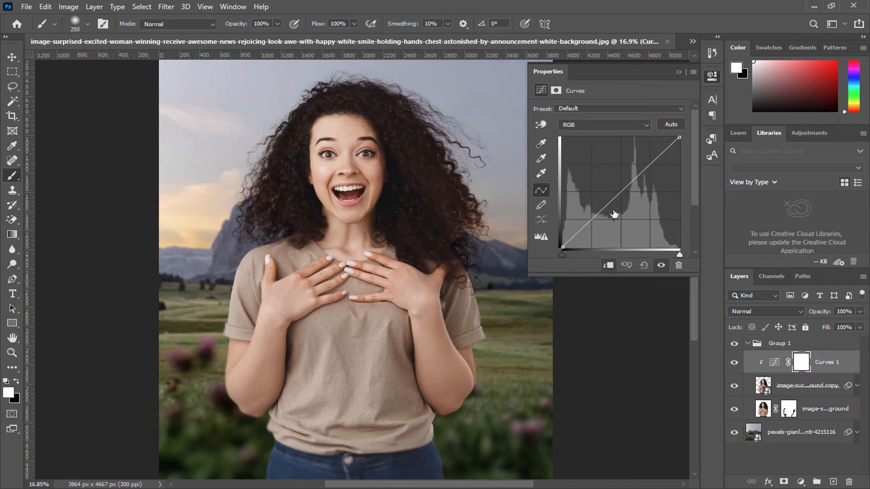
{"action": "left_click_drag", "start_coordinate": [624, 192], "coordinate": [632, 196]}
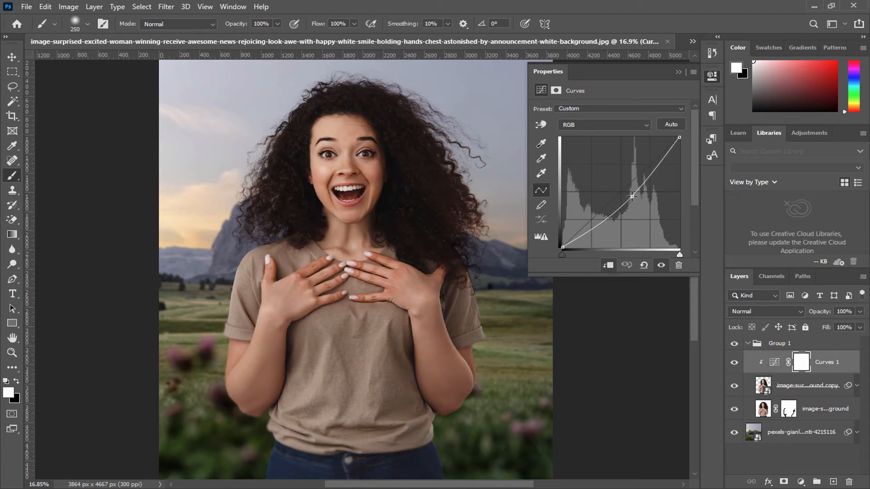
{"action": "left_click", "coordinate": [677, 73]}
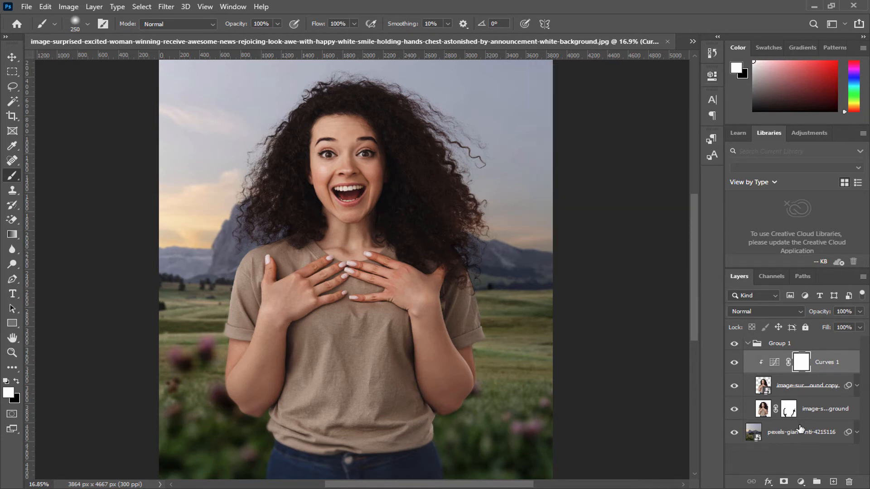
Step: Add a Color Balance adjustment clipped to the woman and shift its midtones slightly from magenta toward green
{"action": "left_click", "coordinate": [800, 481]}
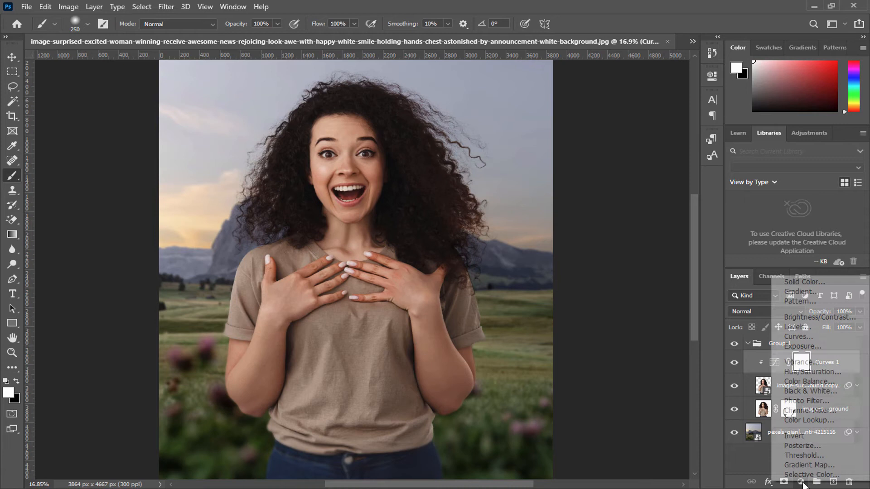
{"action": "left_click", "coordinate": [816, 382]}
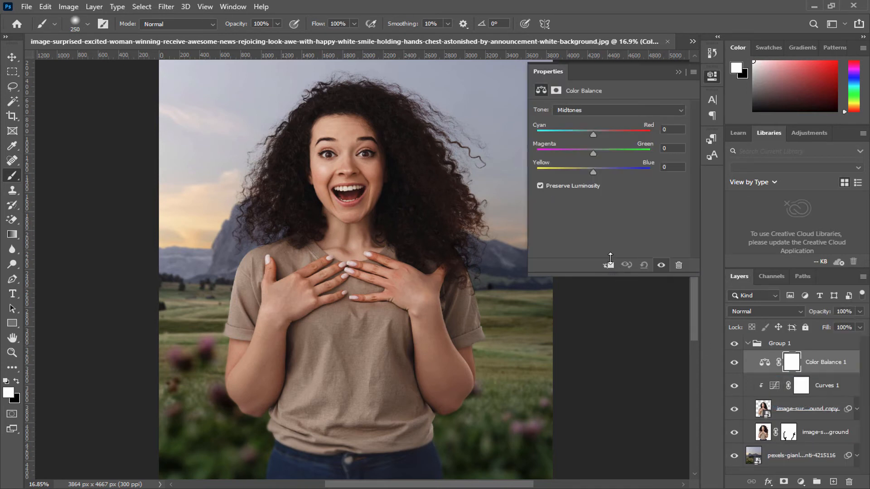
{"action": "left_click", "coordinate": [609, 266]}
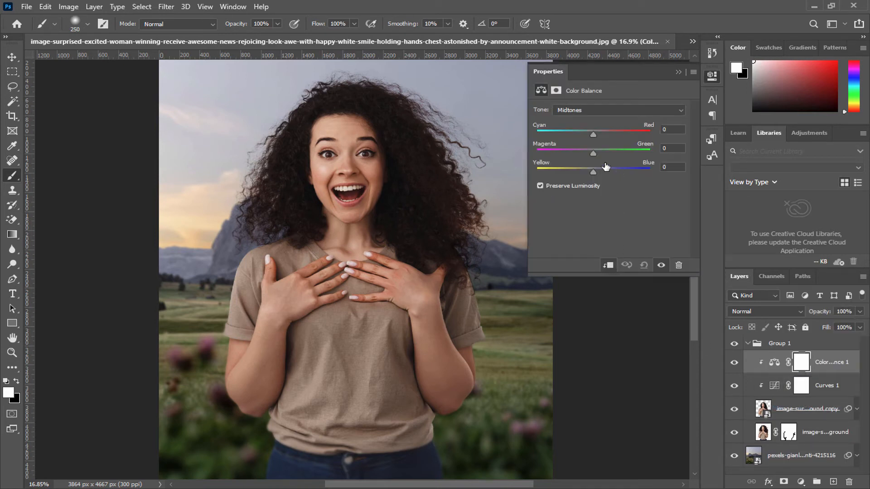
{"action": "left_click_drag", "start_coordinate": [592, 151], "coordinate": [601, 151]}
{"action": "left_click_drag", "start_coordinate": [602, 156], "coordinate": [602, 155]}
{"action": "left_click_drag", "start_coordinate": [602, 152], "coordinate": [603, 152]}
{"action": "left_click", "coordinate": [678, 72]}
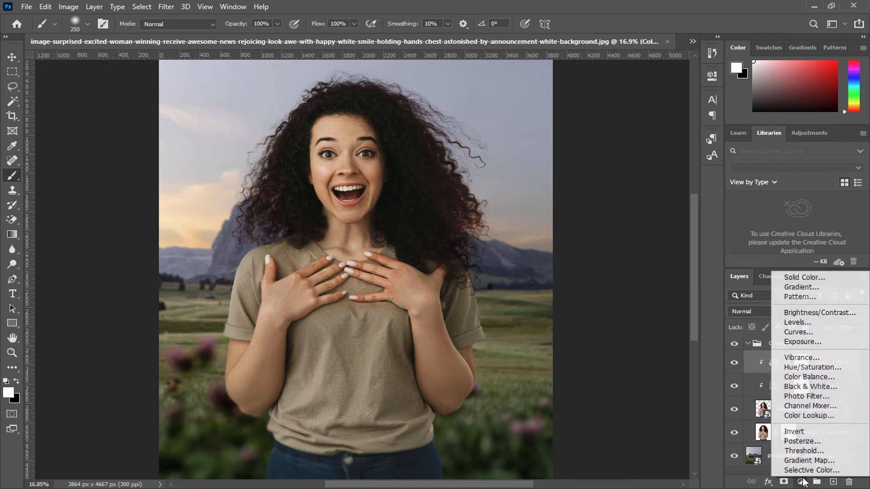
Step: Add an unclipped Channel Mixer adjustment with the Red output channel set to Red 0, Green +200 and Blue -100 %
{"action": "left_click", "coordinate": [801, 482]}
{"action": "left_click", "coordinate": [813, 406]}
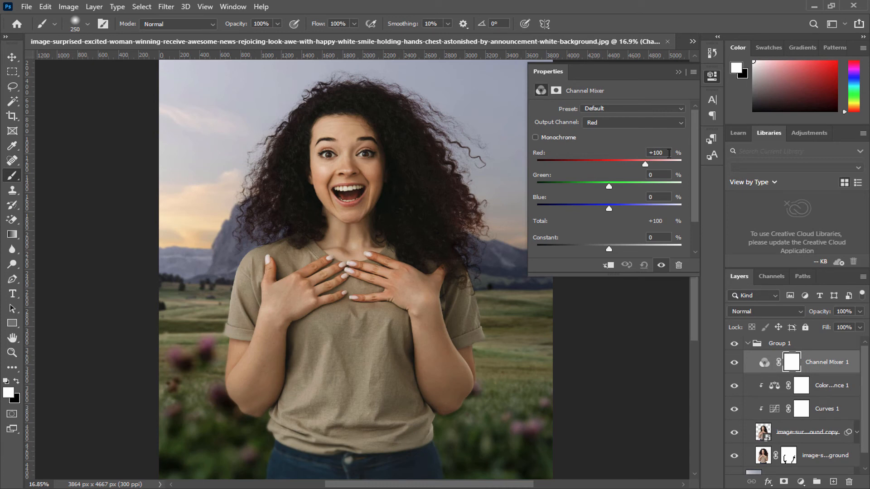
{"action": "type", "text": "0"}
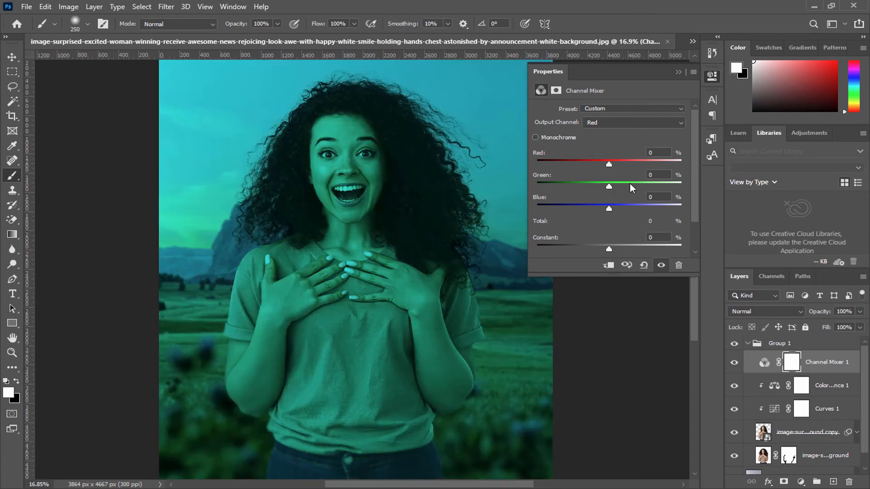
{"action": "left_click_drag", "start_coordinate": [630, 184], "coordinate": [694, 183]}
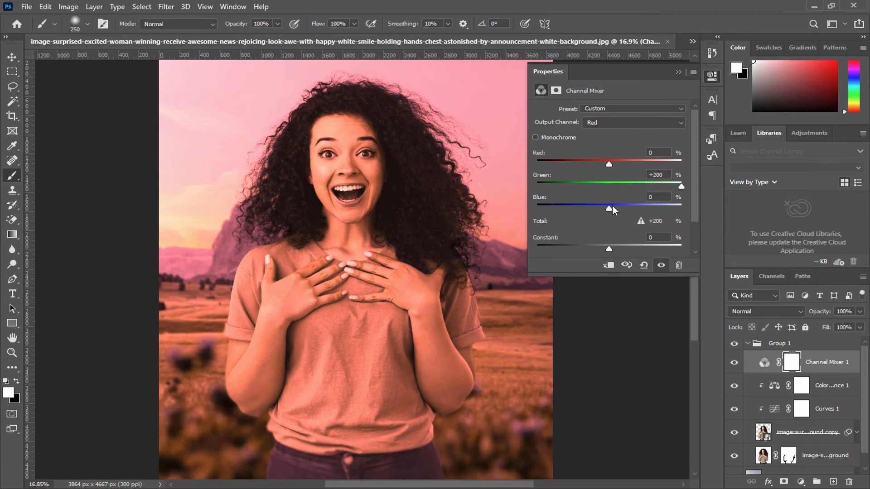
{"action": "left_click_drag", "start_coordinate": [607, 206], "coordinate": [572, 207]}
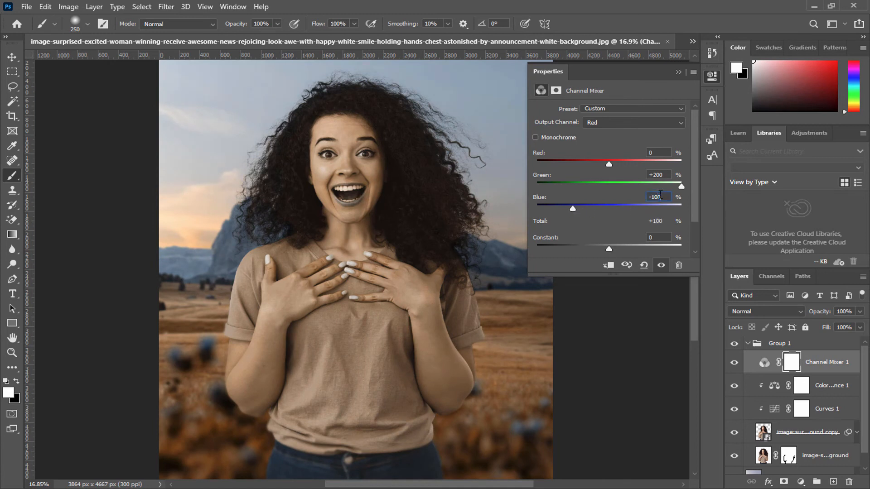
Step: Review the Channel Mixer's Green and Blue output channels and compare the image with and without the adjustment
{"action": "left_click", "coordinate": [599, 123]}
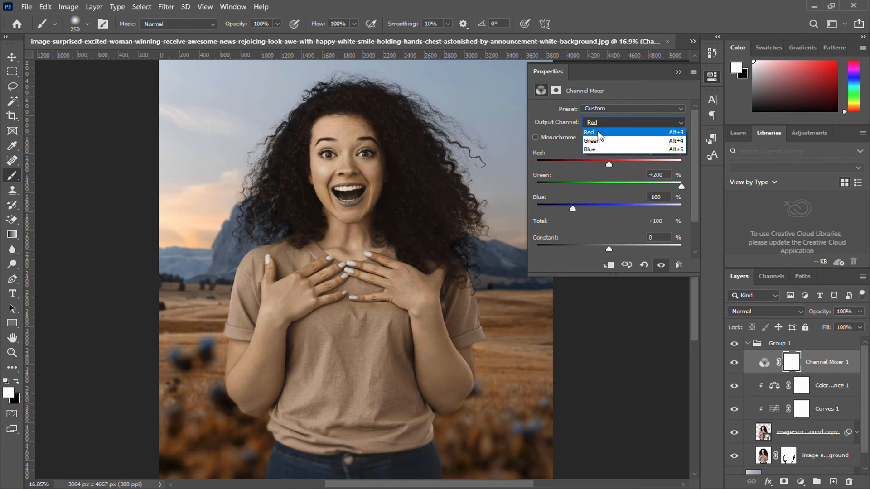
{"action": "left_click", "coordinate": [603, 140]}
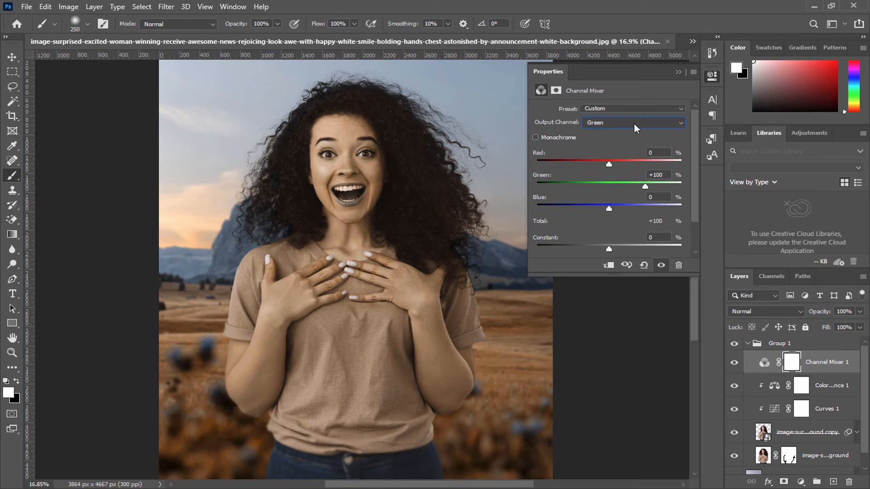
{"action": "left_click", "coordinate": [634, 124]}
{"action": "left_click", "coordinate": [618, 150]}
{"action": "left_click", "coordinate": [677, 71]}
{"action": "left_click", "coordinate": [734, 362]}
{"action": "left_click", "coordinate": [735, 363]}
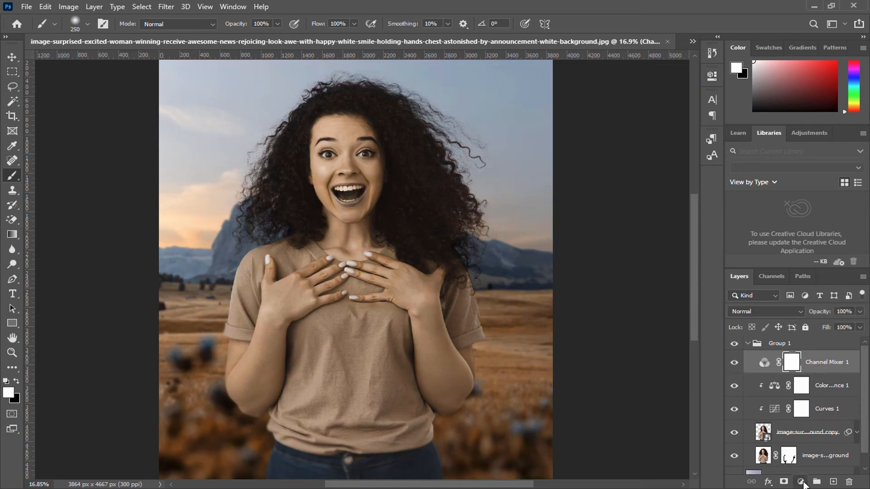
Step: Add a Hue/Saturation adjustment above the Channel Mixer and set the Yellows hue to -20
{"action": "left_click", "coordinate": [800, 482]}
{"action": "left_click", "coordinate": [811, 370]}
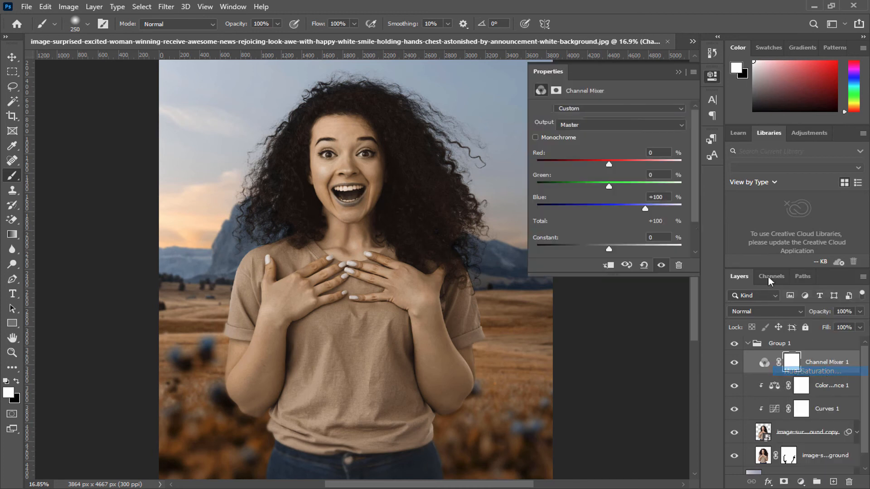
{"action": "left_click", "coordinate": [572, 123]}
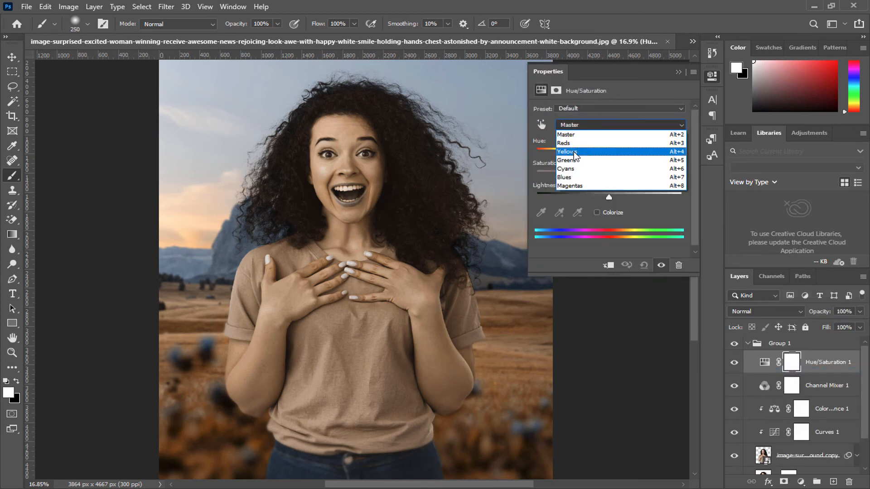
{"action": "left_click", "coordinate": [573, 152]}
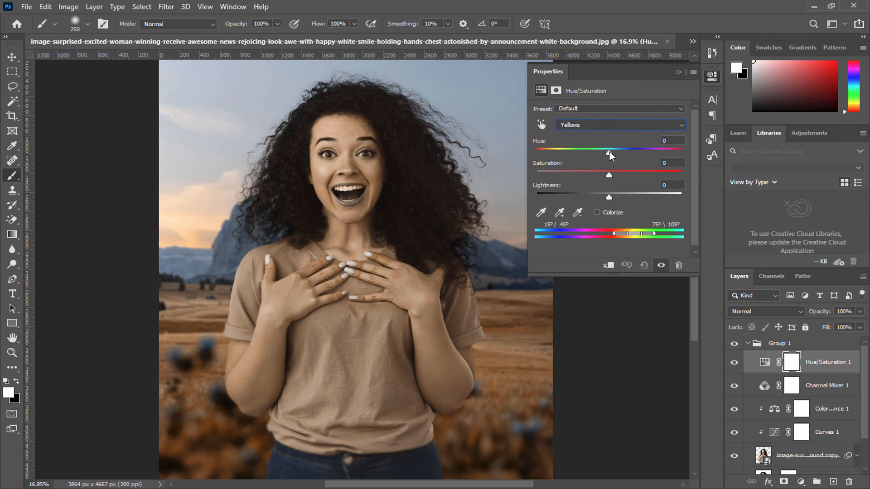
{"action": "left_click_drag", "start_coordinate": [610, 151], "coordinate": [595, 149]}
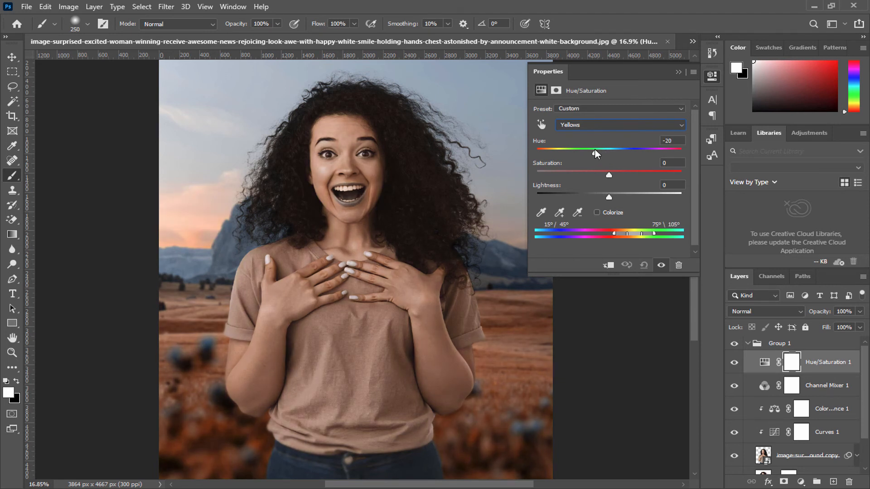
{"action": "left_click", "coordinate": [676, 72]}
Step: Restore the natural color of the lips, teeth and tongue by painting black on the Channel Mixer mask with an 80 px Soft Round brush
{"action": "left_click", "coordinate": [791, 391]}
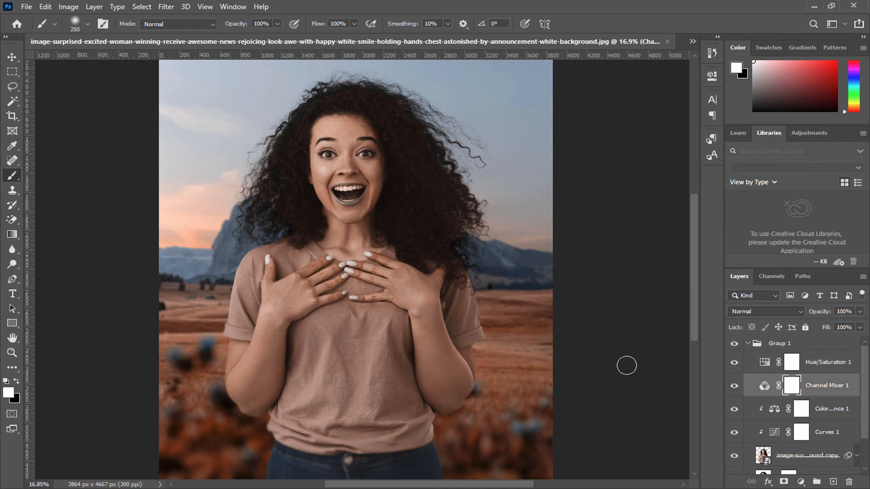
{"action": "left_click", "coordinate": [13, 396]}
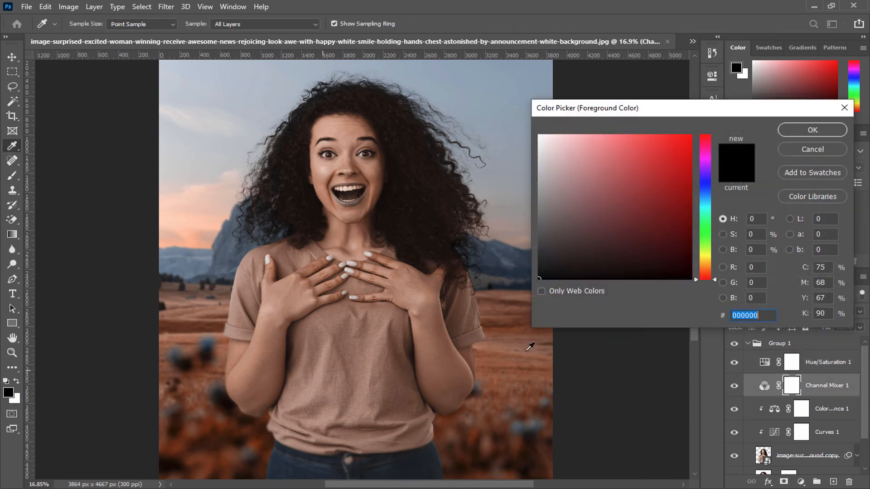
{"action": "left_click", "coordinate": [798, 129]}
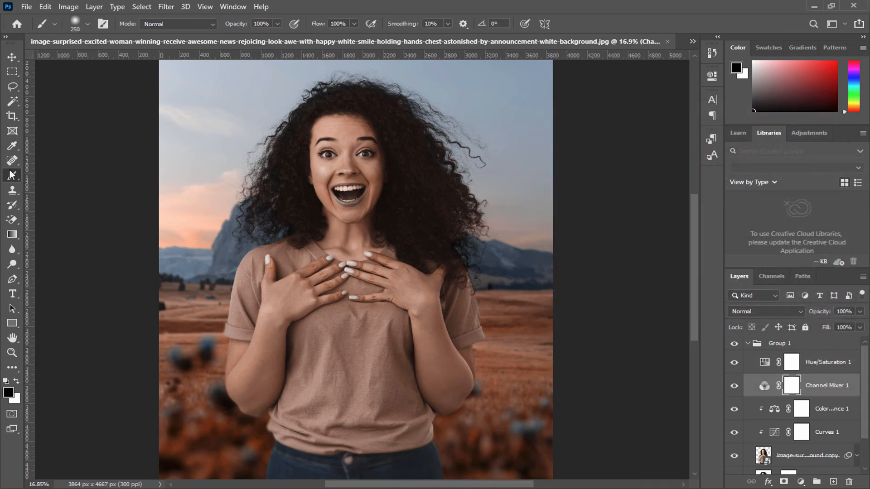
{"action": "scroll", "coordinate": [348, 206], "scroll_direction": "up", "scroll_amount": 8}
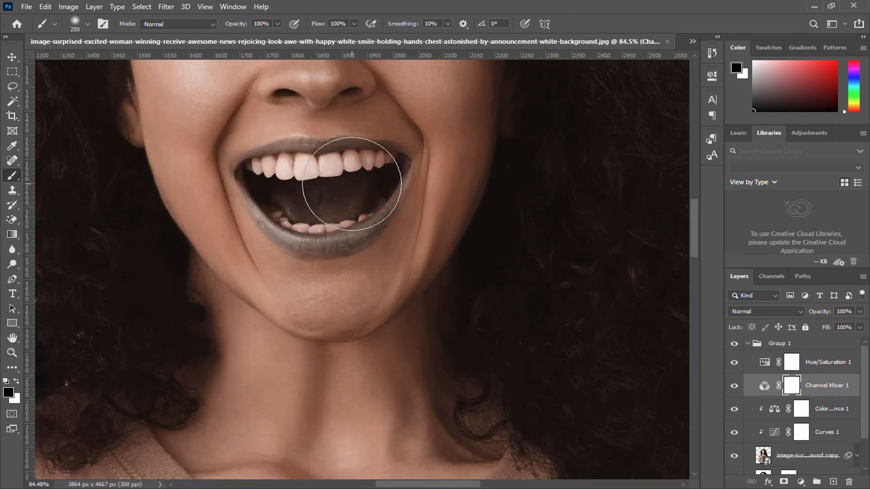
{"action": "right_click", "coordinate": [352, 184]}
{"action": "left_click_drag", "start_coordinate": [471, 210], "coordinate": [466, 210]}
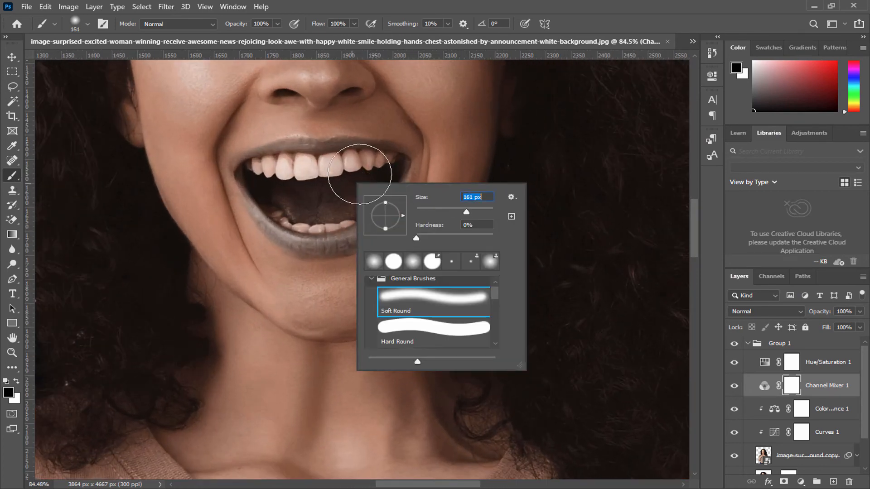
{"action": "left_click", "coordinate": [358, 176]}
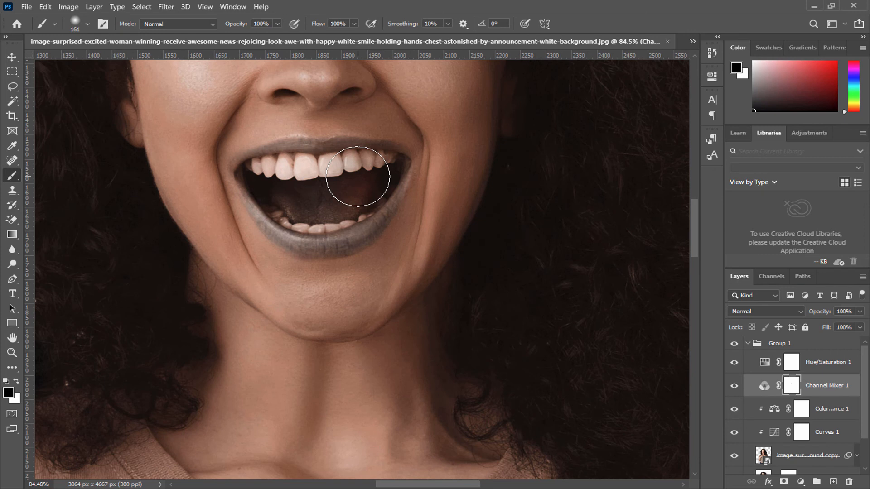
{"action": "key", "text": "bracketleft"}
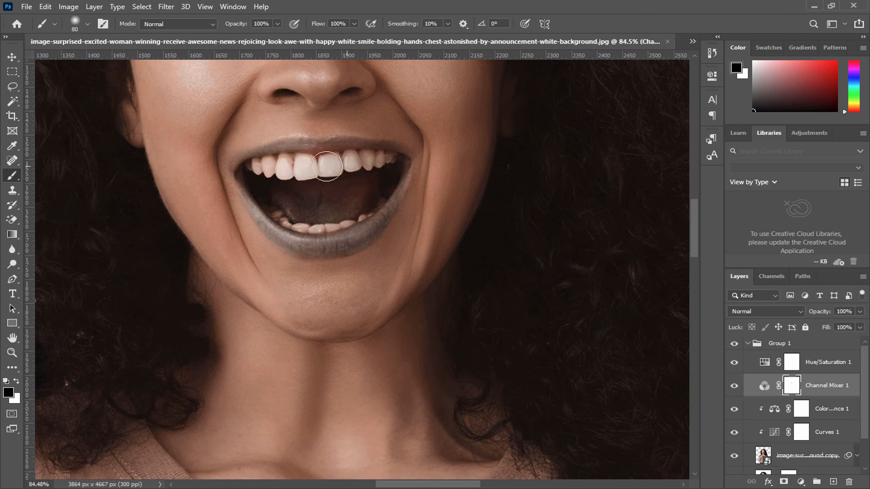
{"action": "mouse_move", "coordinate": [290, 157]}
{"action": "left_mouse_down"}
{"action": "mouse_move", "coordinate": [394, 161]}
{"action": "mouse_move", "coordinate": [366, 207]}
{"action": "mouse_move", "coordinate": [330, 222]}
{"action": "mouse_move", "coordinate": [376, 182]}
{"action": "mouse_move", "coordinate": [309, 198]}
{"action": "mouse_move", "coordinate": [320, 194]}
{"action": "mouse_move", "coordinate": [279, 186]}
{"action": "mouse_move", "coordinate": [307, 214]}
{"action": "mouse_move", "coordinate": [280, 187]}
{"action": "mouse_move", "coordinate": [384, 171]}
{"action": "mouse_move", "coordinate": [320, 197]}
{"action": "mouse_move", "coordinate": [295, 195]}
{"action": "mouse_move", "coordinate": [264, 172]}
{"action": "mouse_move", "coordinate": [281, 160]}
{"action": "mouse_move", "coordinate": [250, 162]}
{"action": "mouse_move", "coordinate": [241, 175]}
{"action": "mouse_move", "coordinate": [296, 229]}
{"action": "mouse_move", "coordinate": [270, 213]}
{"action": "mouse_move", "coordinate": [275, 219]}
{"action": "mouse_move", "coordinate": [314, 232]}
{"action": "mouse_move", "coordinate": [273, 219]}
{"action": "mouse_move", "coordinate": [314, 236]}
{"action": "mouse_move", "coordinate": [340, 236]}
{"action": "mouse_move", "coordinate": [367, 217]}
{"action": "mouse_move", "coordinate": [387, 198]}
{"action": "mouse_move", "coordinate": [398, 162]}
{"action": "mouse_move", "coordinate": [389, 200]}
{"action": "mouse_move", "coordinate": [354, 232]}
{"action": "mouse_move", "coordinate": [279, 233]}
{"action": "mouse_move", "coordinate": [315, 241]}
{"action": "mouse_move", "coordinate": [364, 229]}
{"action": "mouse_move", "coordinate": [397, 164]}
{"action": "mouse_move", "coordinate": [364, 218]}
{"action": "mouse_move", "coordinate": [327, 239]}
{"action": "mouse_move", "coordinate": [302, 240]}
{"action": "mouse_move", "coordinate": [270, 222]}
{"action": "mouse_move", "coordinate": [250, 169]}
{"action": "mouse_move", "coordinate": [258, 189]}
{"action": "mouse_move", "coordinate": [265, 162]}
{"action": "mouse_move", "coordinate": [384, 159]}
{"action": "mouse_move", "coordinate": [387, 184]}
{"action": "mouse_move", "coordinate": [362, 225]}
{"action": "mouse_move", "coordinate": [387, 182]}
{"action": "mouse_move", "coordinate": [355, 160]}
{"action": "mouse_move", "coordinate": [272, 188]}
{"action": "mouse_move", "coordinate": [311, 198]}
{"action": "left_mouse_up"}
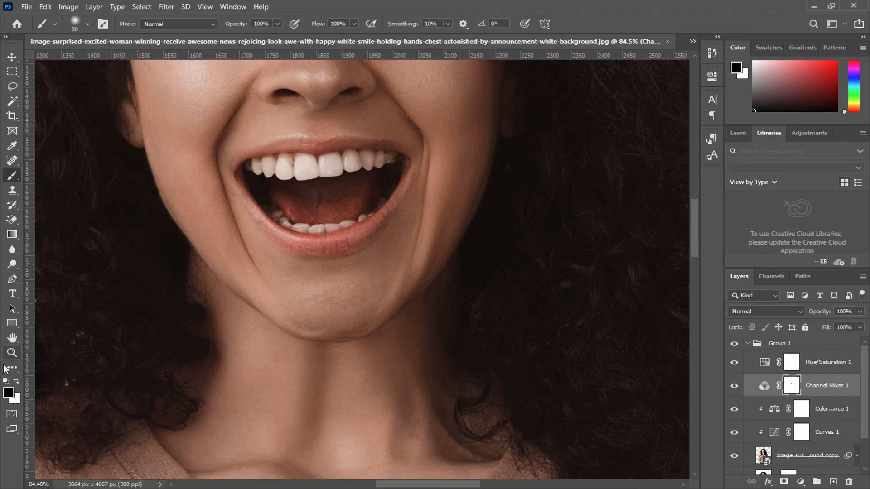
Step: Group the Hue/Saturation and Channel Mixer adjustment layers together inside Group 1
{"action": "double_click", "coordinate": [12, 338]}
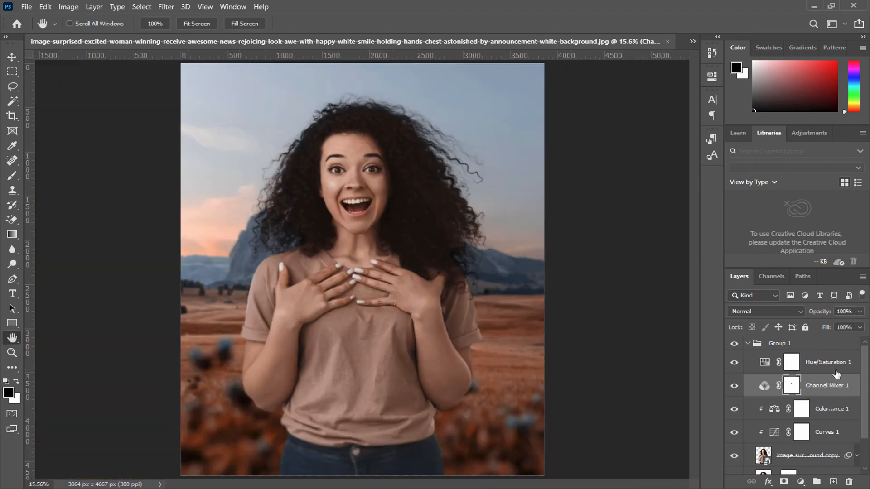
{"action": "left_click", "coordinate": [836, 368], "text": "shift"}
{"action": "left_click", "coordinate": [816, 481]}
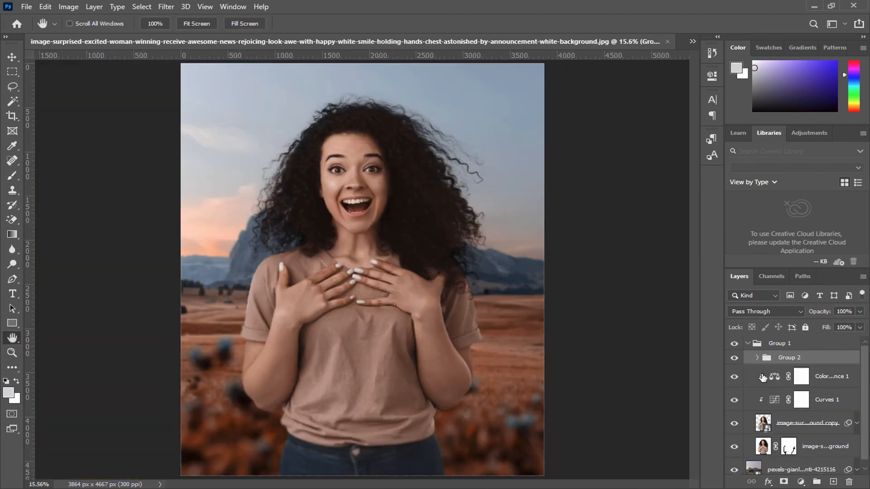
Step: Compare the composite with and without the grouped color adjustments, and with and without the whole collapsed Group 1
{"action": "left_click", "coordinate": [735, 359]}
{"action": "left_click", "coordinate": [734, 359]}
{"action": "scroll", "coordinate": [532, 320], "scroll_direction": "down", "scroll_amount": 2}
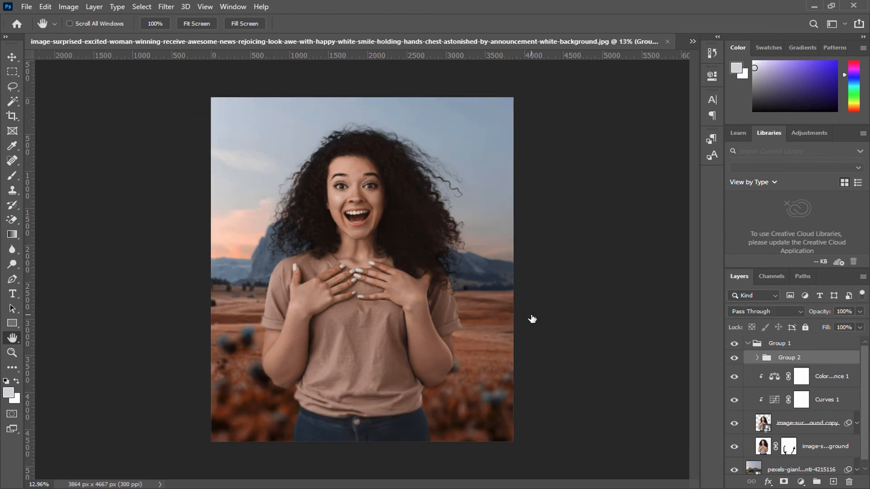
{"action": "scroll", "coordinate": [533, 318], "scroll_direction": "up", "scroll_amount": 1}
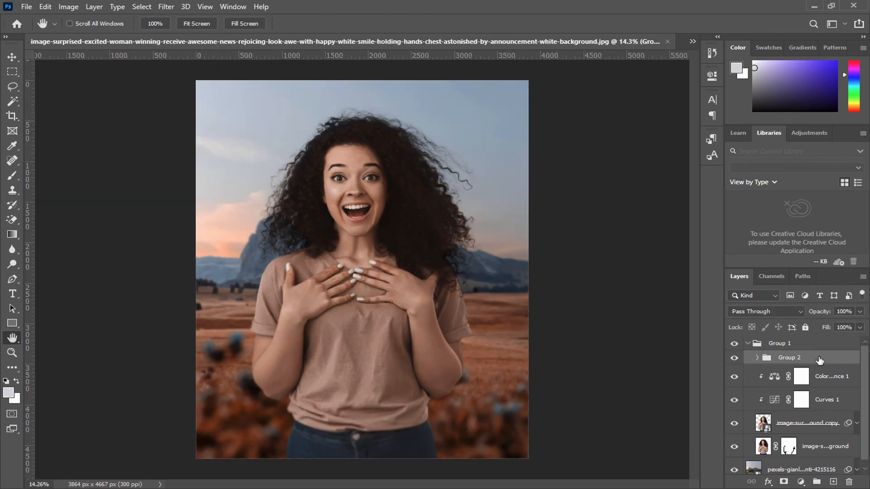
{"action": "left_click", "coordinate": [749, 344]}
{"action": "left_click", "coordinate": [734, 344]}
{"action": "left_click", "coordinate": [735, 344]}
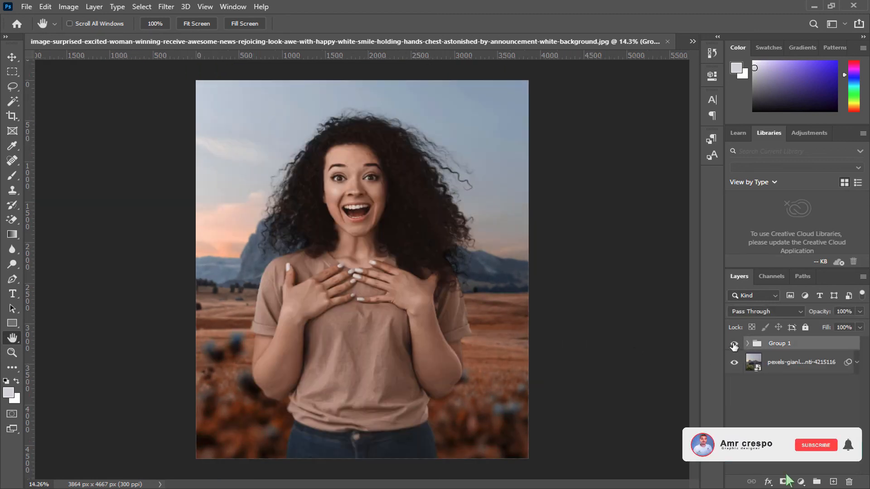
{"action": "key", "text": "ctrl+plus"}
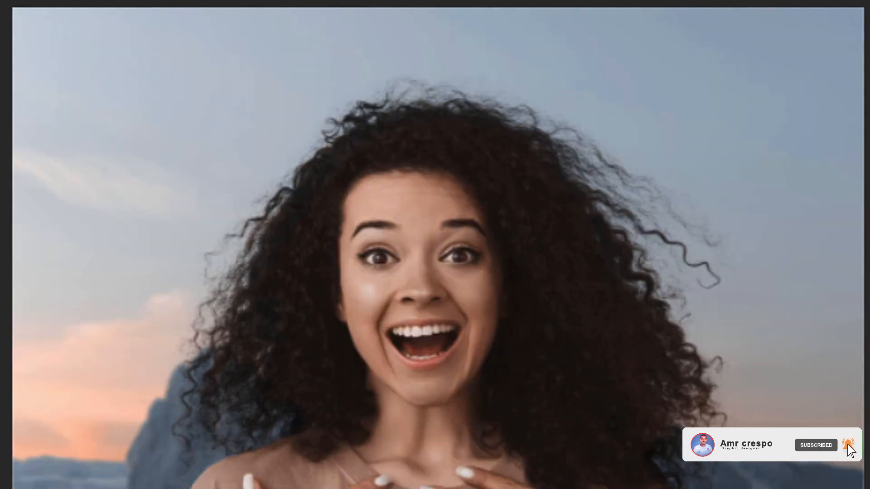